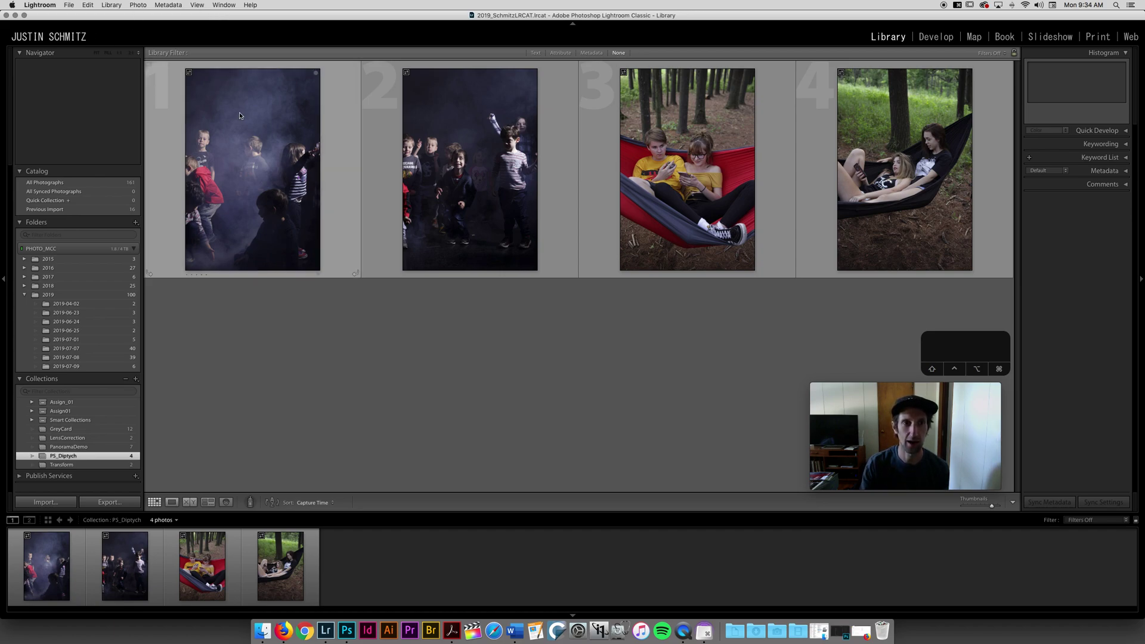
Step: Preview the two smoky photos and the two hammock photos in the PS_Diptych grid
{"action": "left_click", "coordinate": [310, 111]}
{"action": "left_click", "coordinate": [435, 122]}
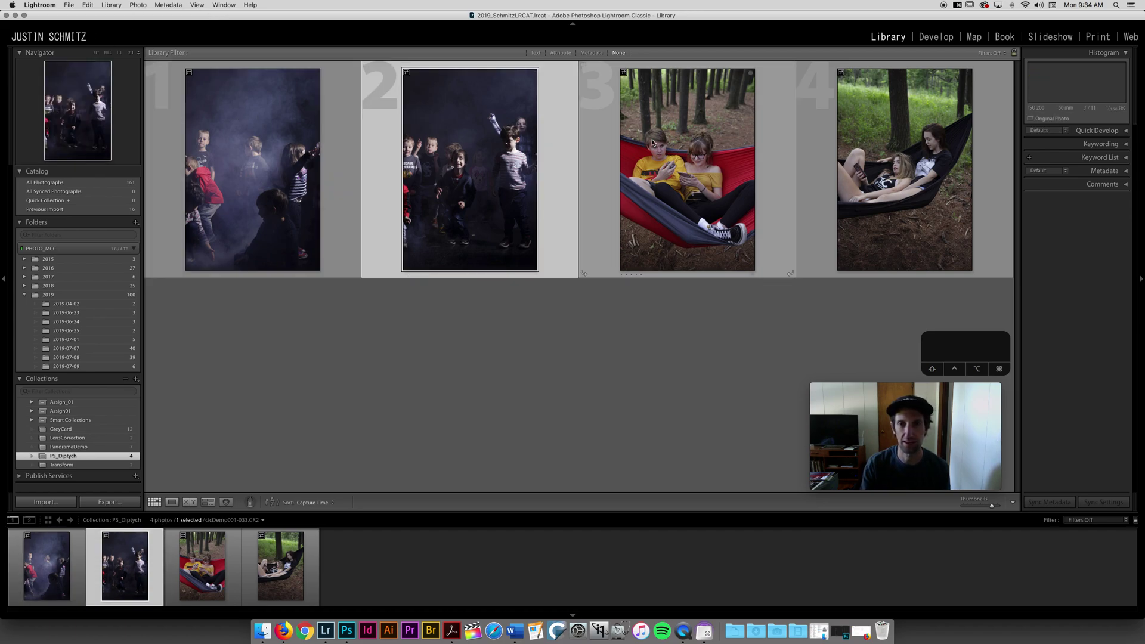
{"action": "left_click", "coordinate": [686, 140]}
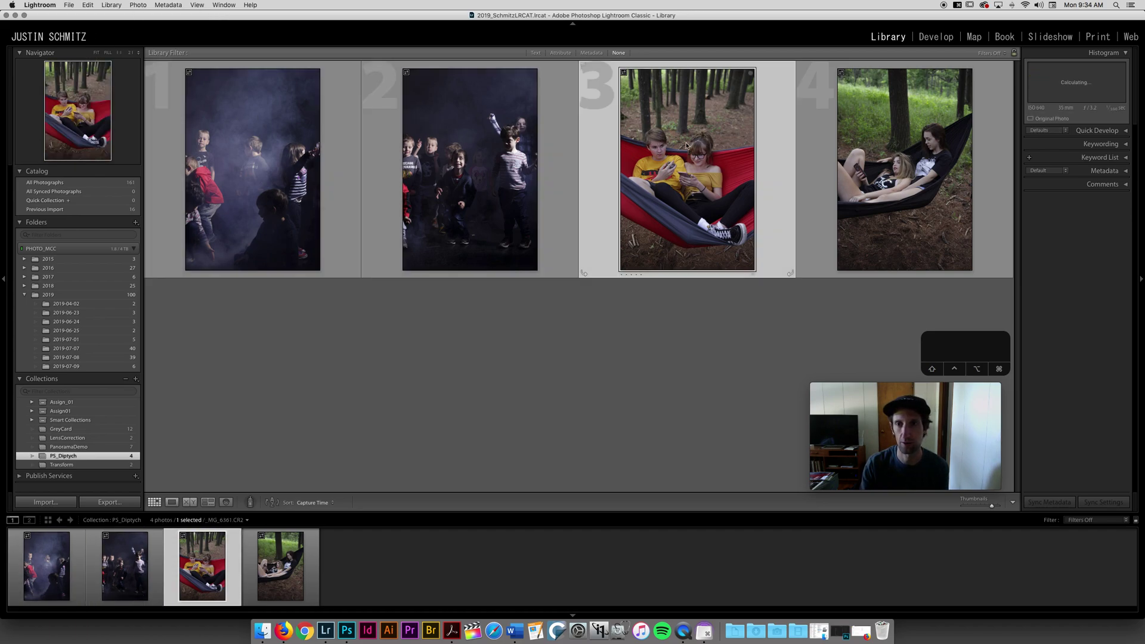
{"action": "left_click", "coordinate": [893, 157]}
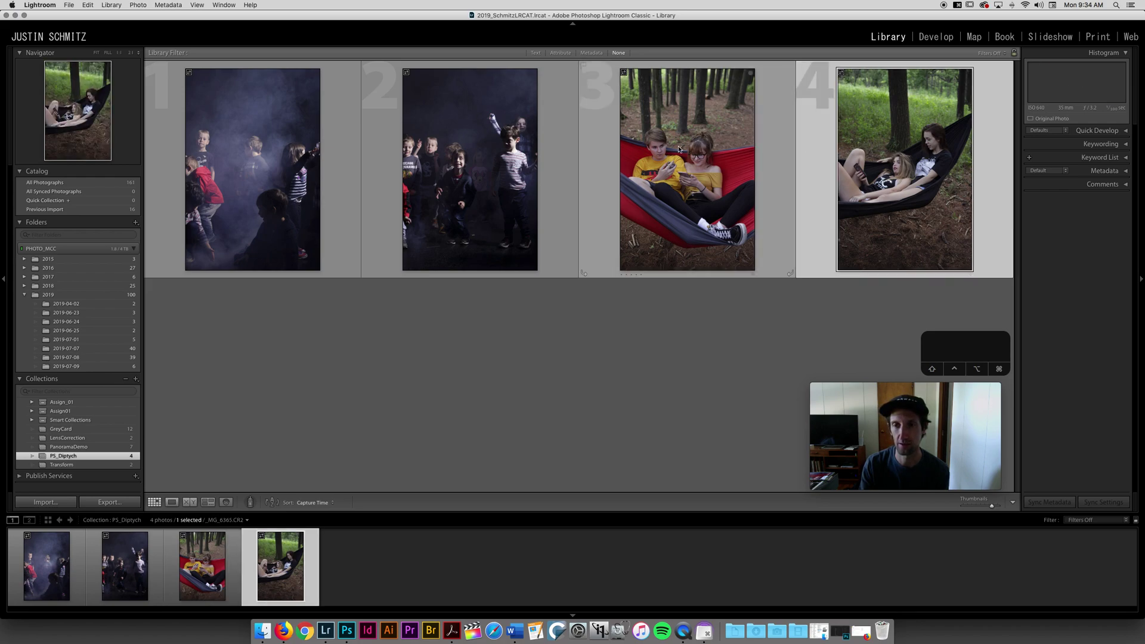
Step: Select both smoky photos and set their sort to Custom Order
{"action": "left_click", "coordinate": [534, 146]}
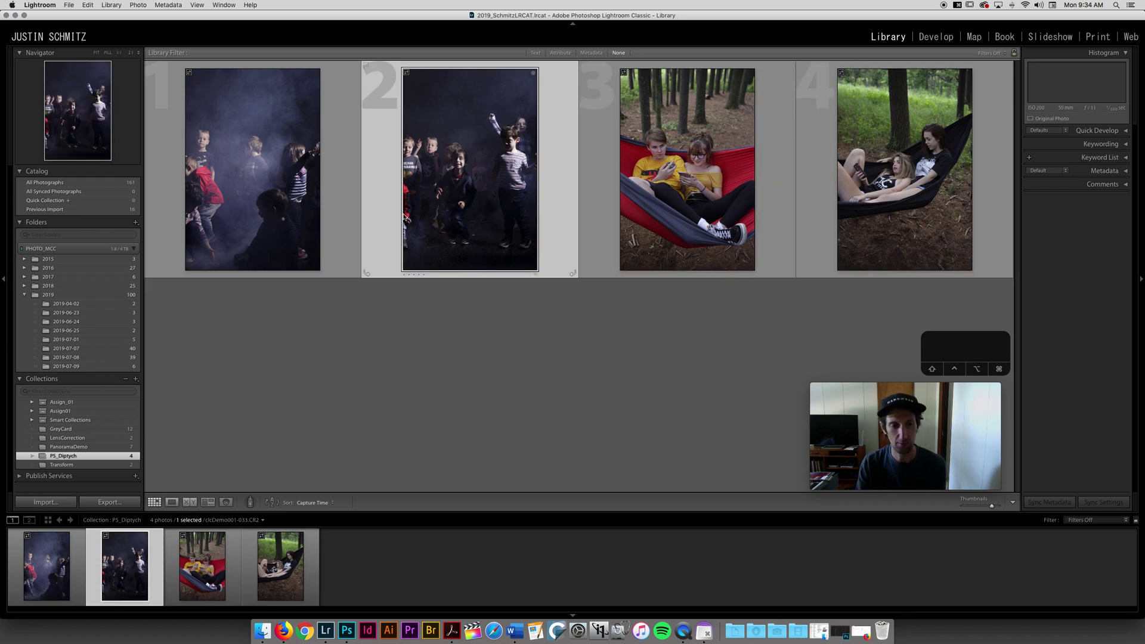
{"action": "left_click", "coordinate": [47, 574], "text": "super"}
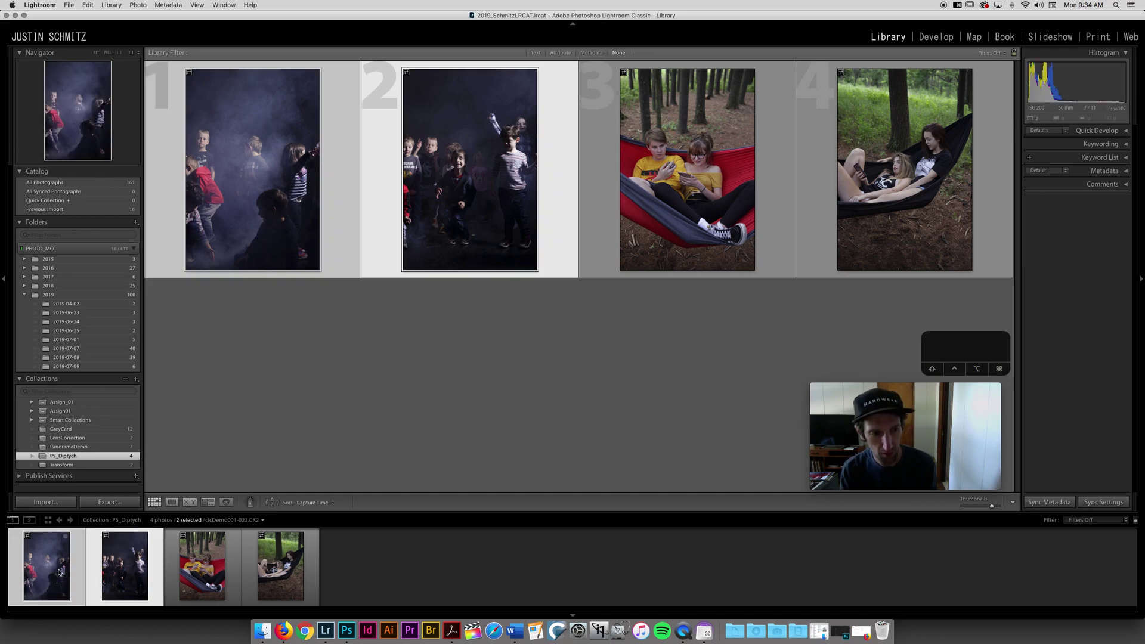
{"action": "left_click", "coordinate": [128, 562]}
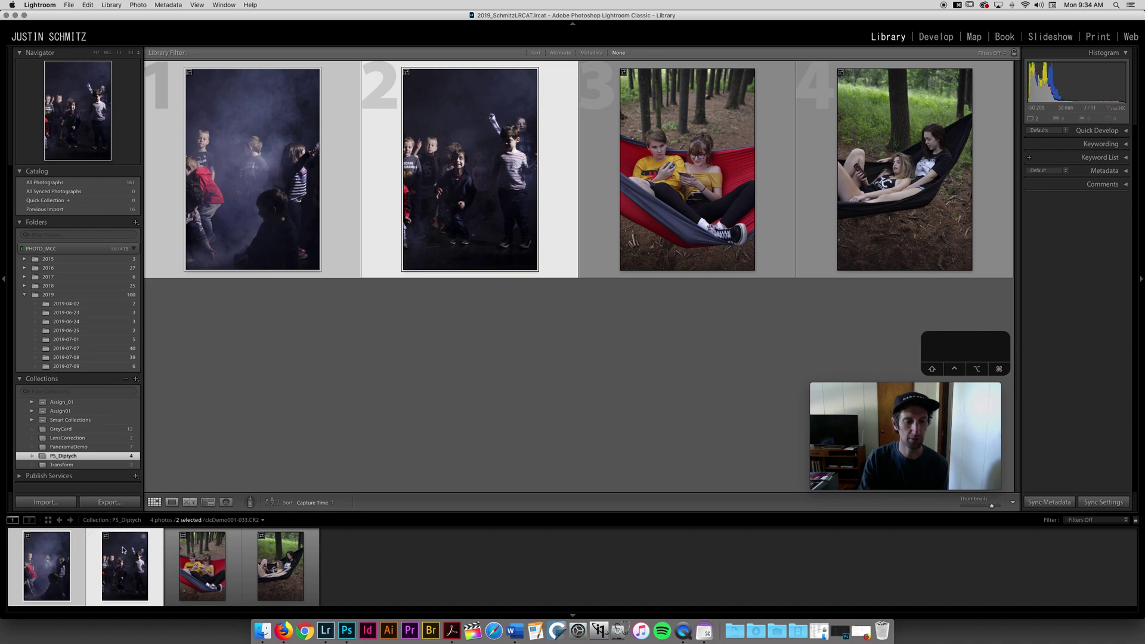
{"action": "left_click", "coordinate": [120, 544]}
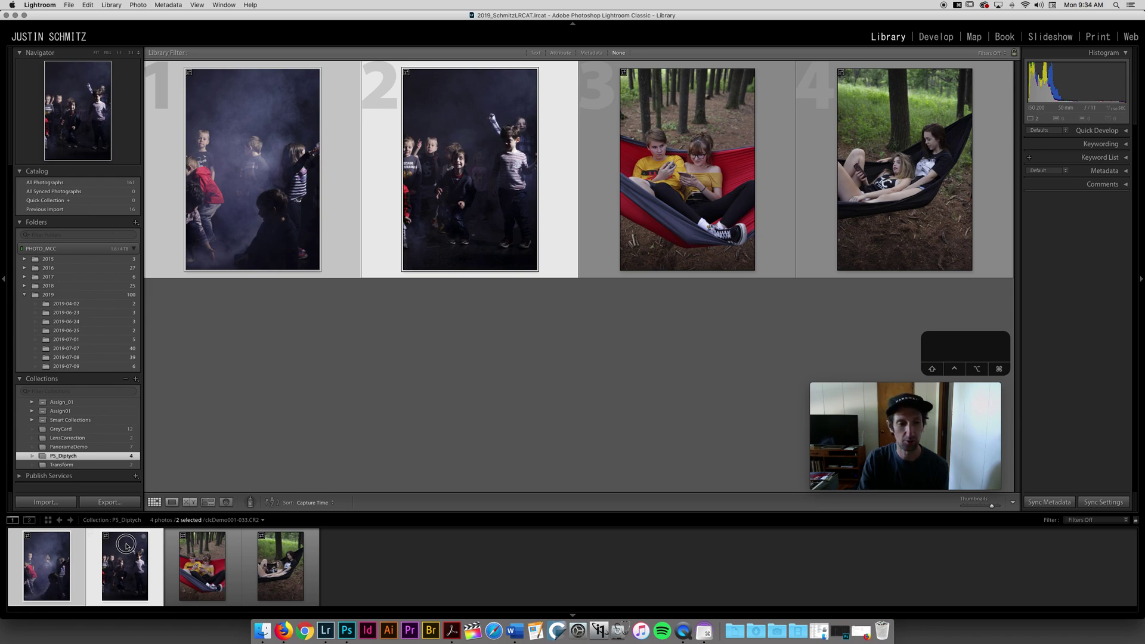
{"action": "left_click_drag", "start_coordinate": [192, 554], "coordinate": [147, 557]}
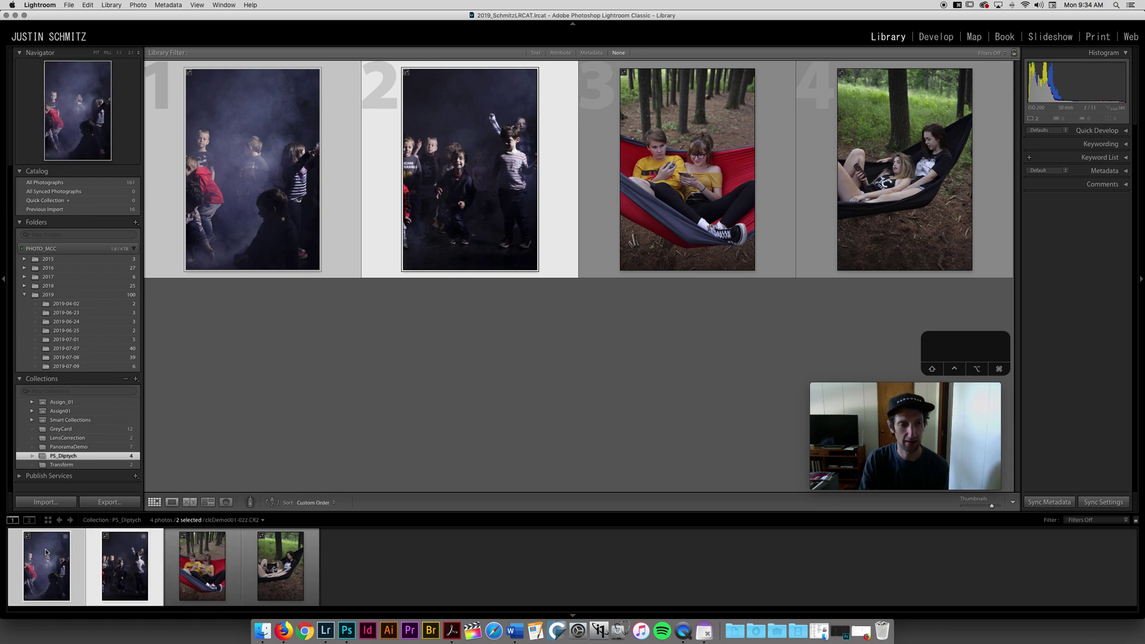
{"action": "key", "text": "shift+Left"}
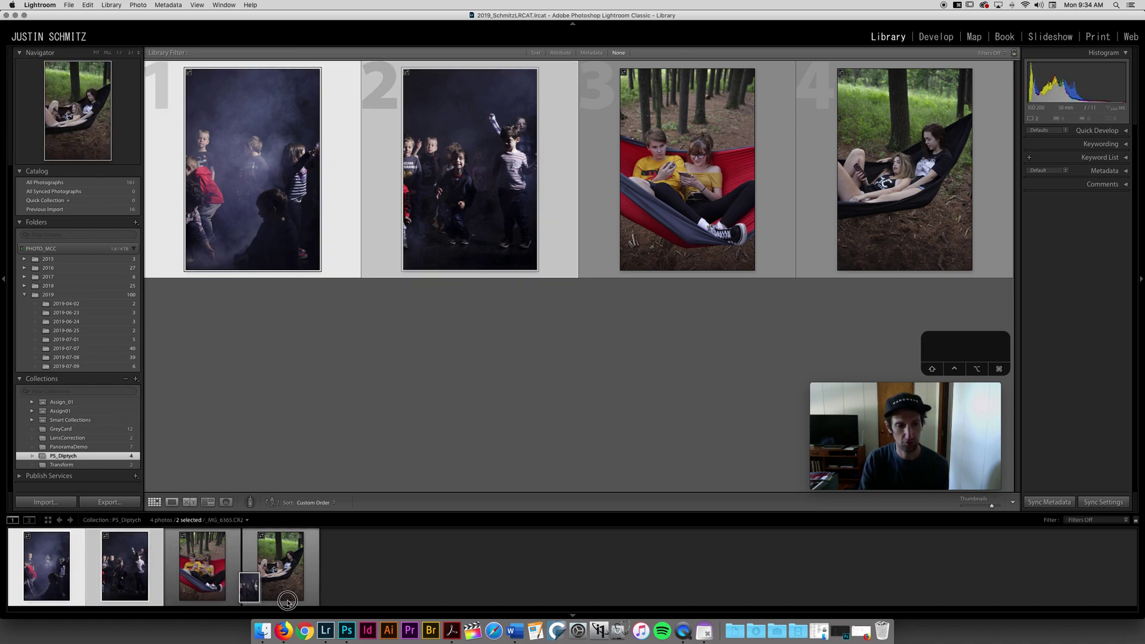
Step: Switch from Lightroom Classic to Photoshop so the photos open in Camera Raw
{"action": "left_click", "coordinate": [349, 631]}
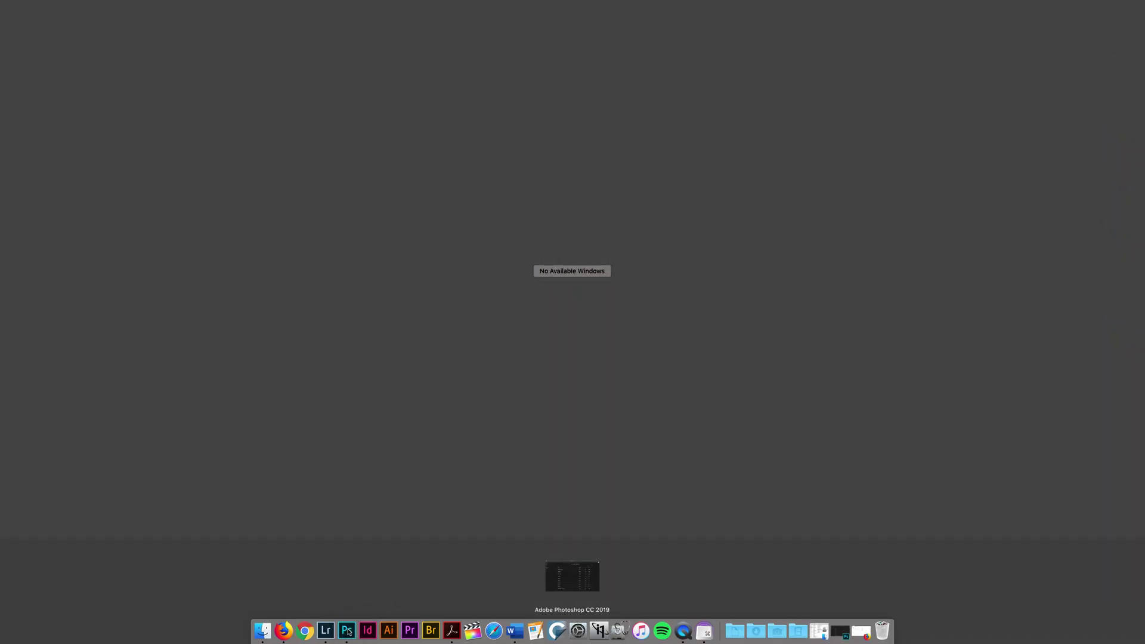
{"action": "left_click", "coordinate": [326, 630]}
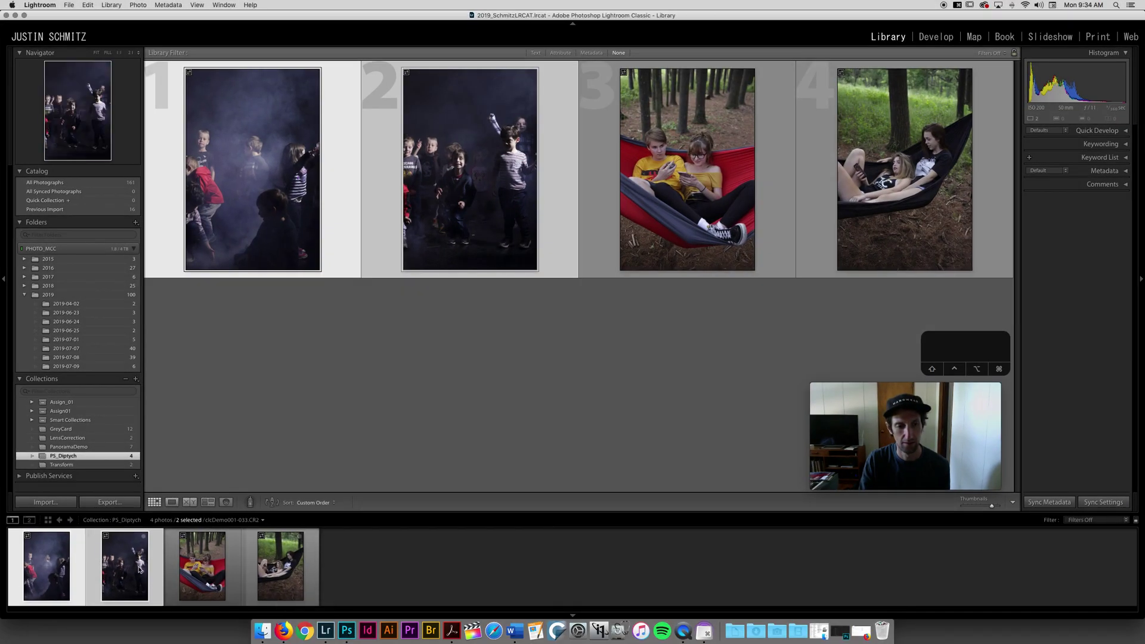
{"action": "left_click", "coordinate": [348, 631]}
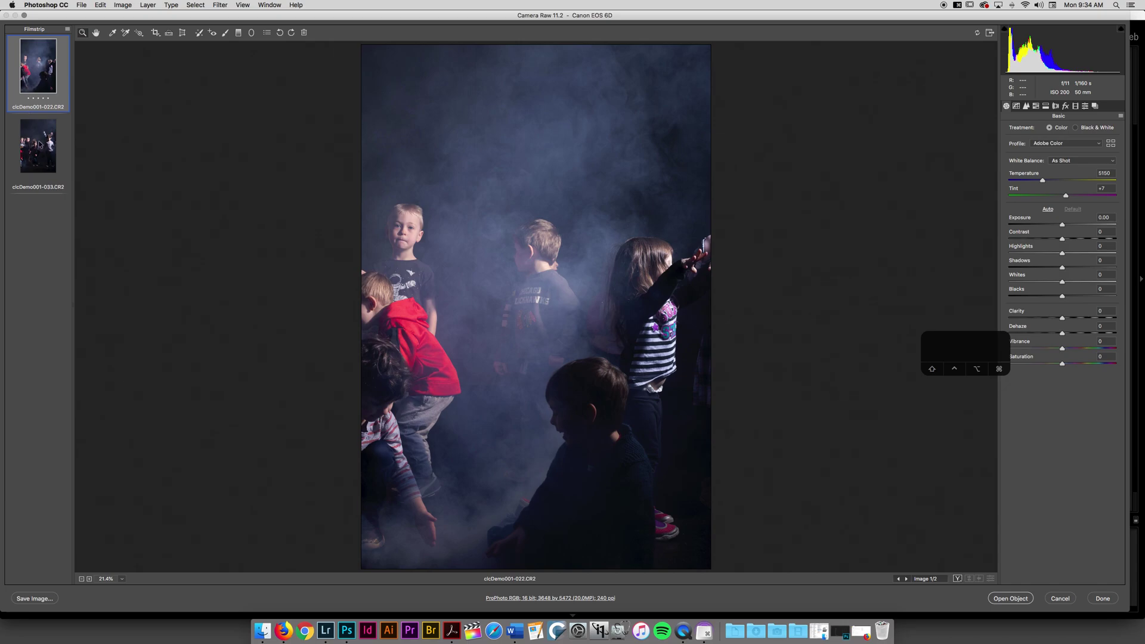
Step: Compare both photos, then set the first to Exposure -0.60, Contrast +7, Temperature 5950
{"action": "left_click", "coordinate": [41, 143]}
{"action": "key", "text": "Up"}
{"action": "key", "text": "Down"}
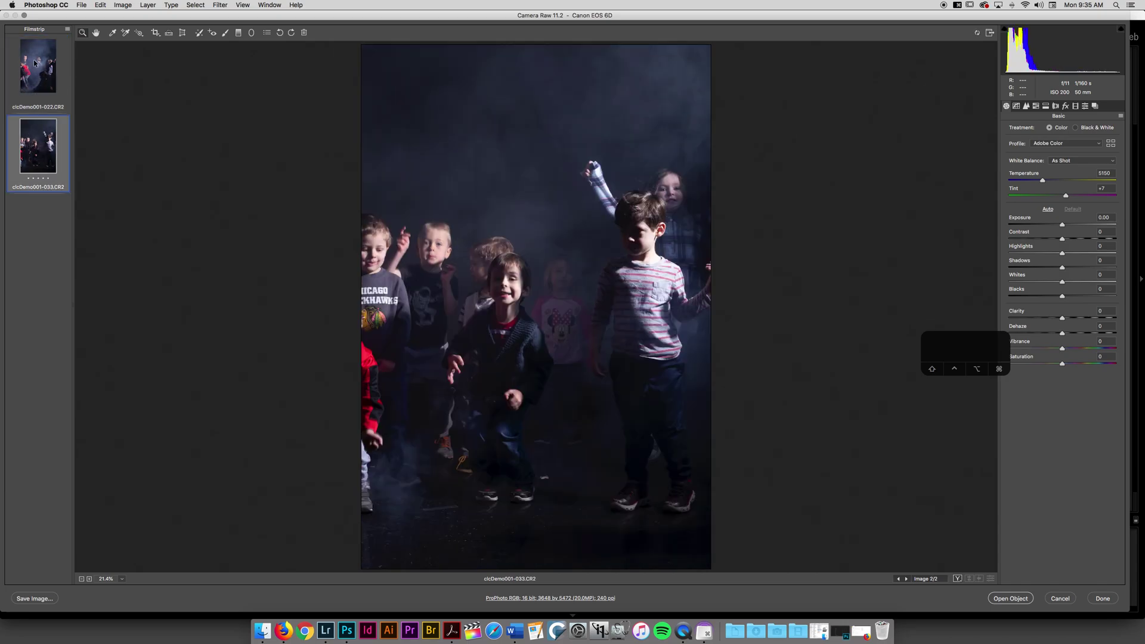
{"action": "left_click", "coordinate": [37, 66]}
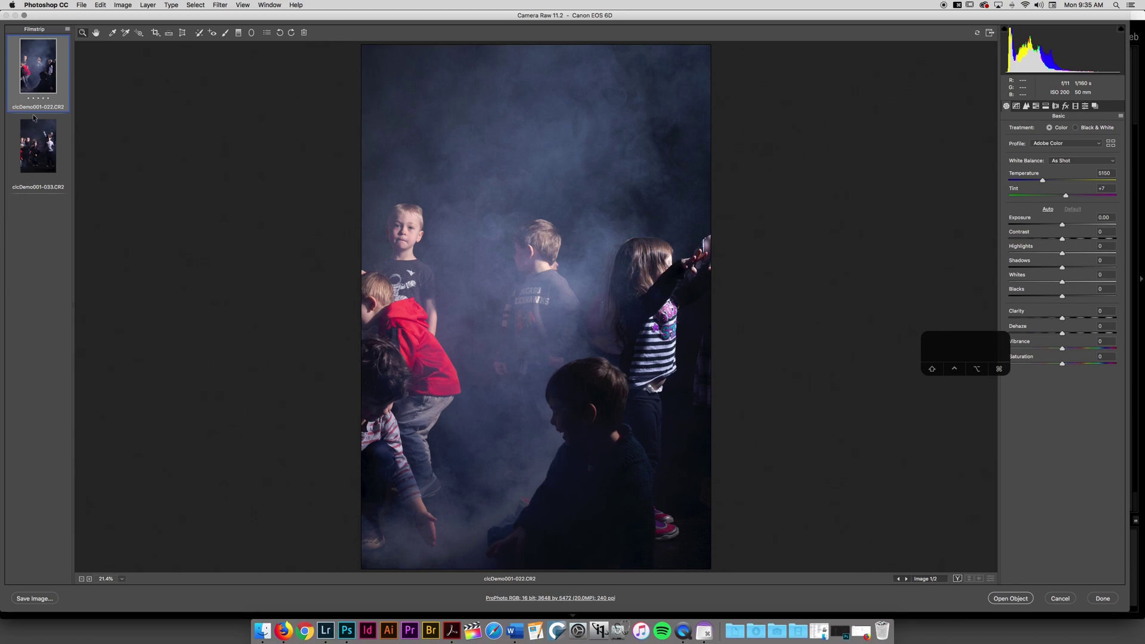
{"action": "left_click_drag", "start_coordinate": [1063, 226], "coordinate": [1062, 254]}
{"action": "left_click_drag", "start_coordinate": [1044, 179], "coordinate": [1050, 181]}
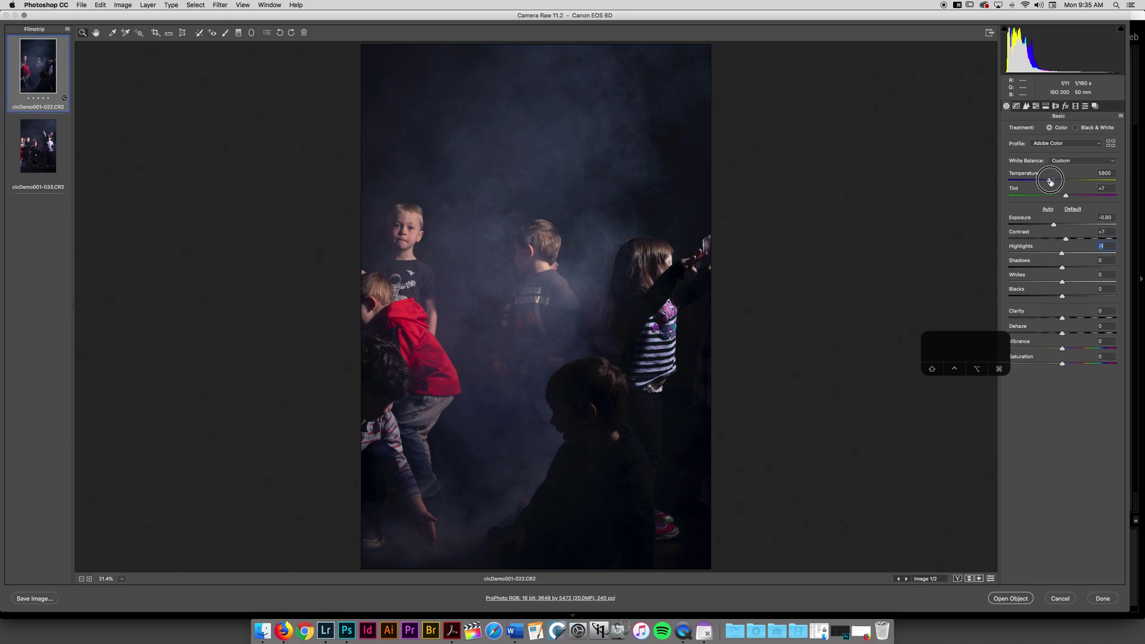
Step: Sync the first photo's adjustments onto the second smoky photo
{"action": "left_click", "coordinate": [46, 146], "text": "shift"}
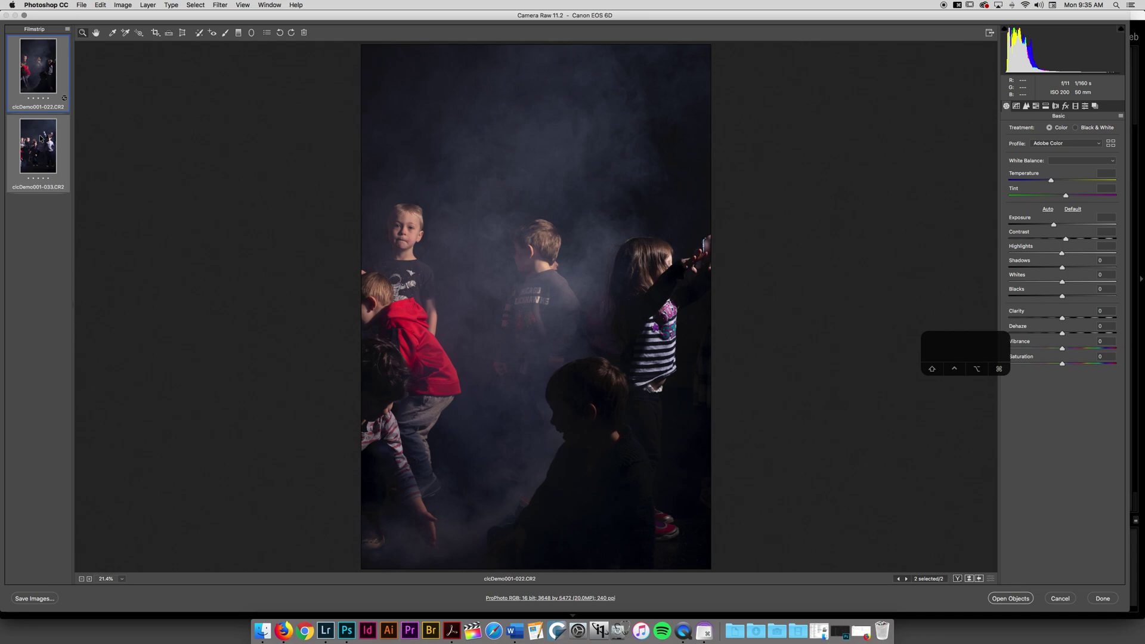
{"action": "right_click", "coordinate": [41, 138]}
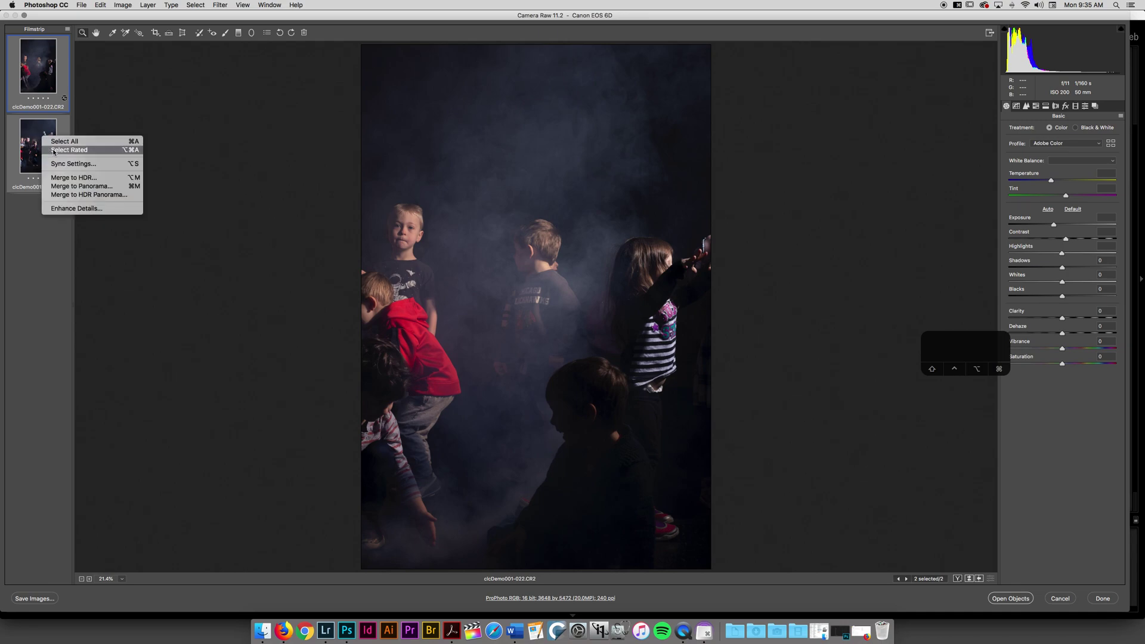
{"action": "left_click", "coordinate": [55, 163]}
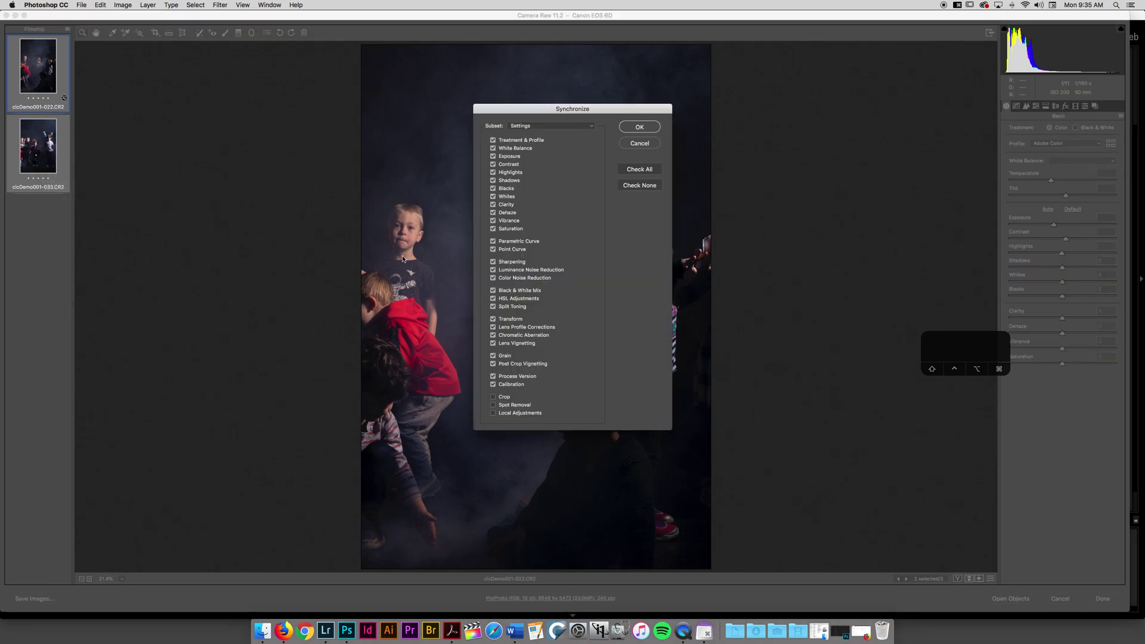
{"action": "left_click", "coordinate": [647, 126]}
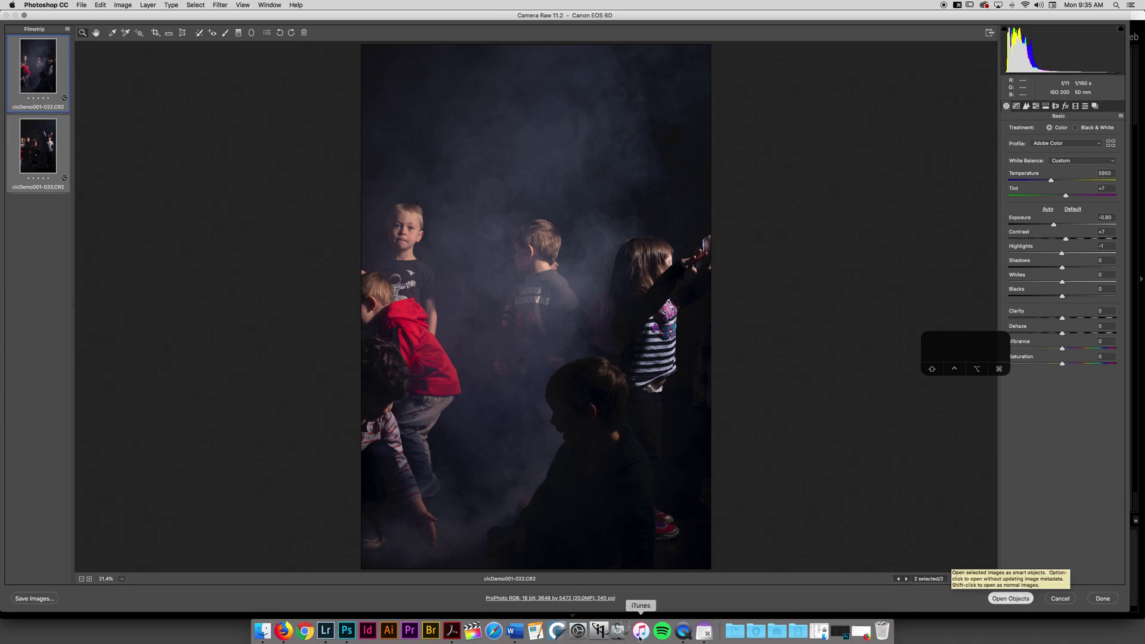
{"action": "left_click", "coordinate": [684, 632]}
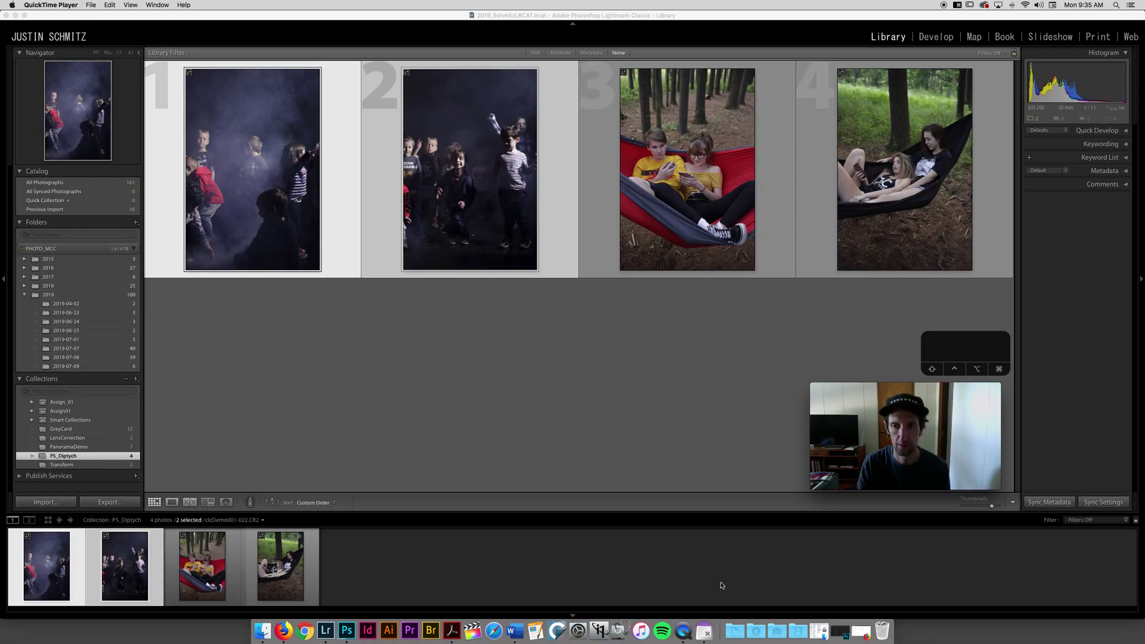
Step: Bring Photoshop forward as the first smoky photo opens as a Smart Object
{"action": "left_click", "coordinate": [130, 5]}
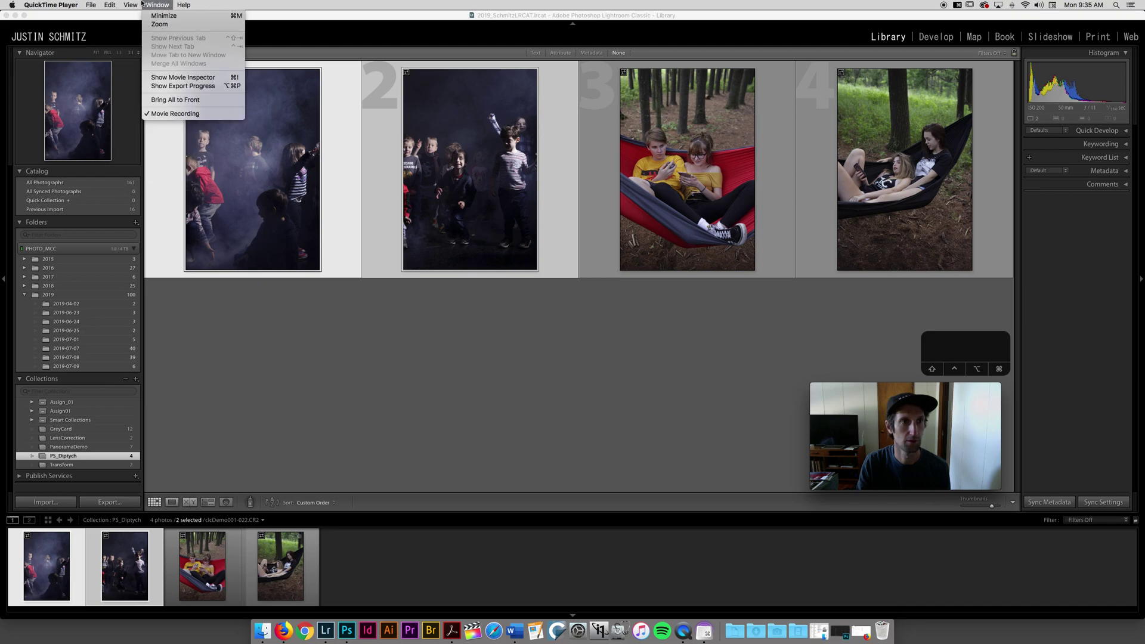
{"action": "left_click", "coordinate": [130, 5]}
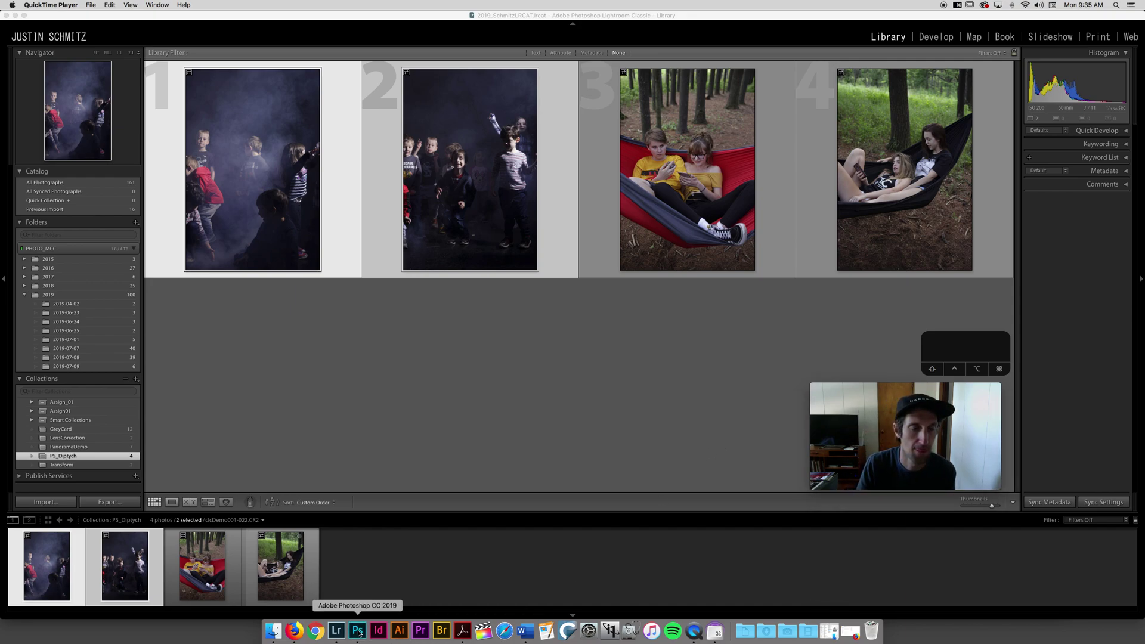
{"action": "left_click", "coordinate": [358, 631]}
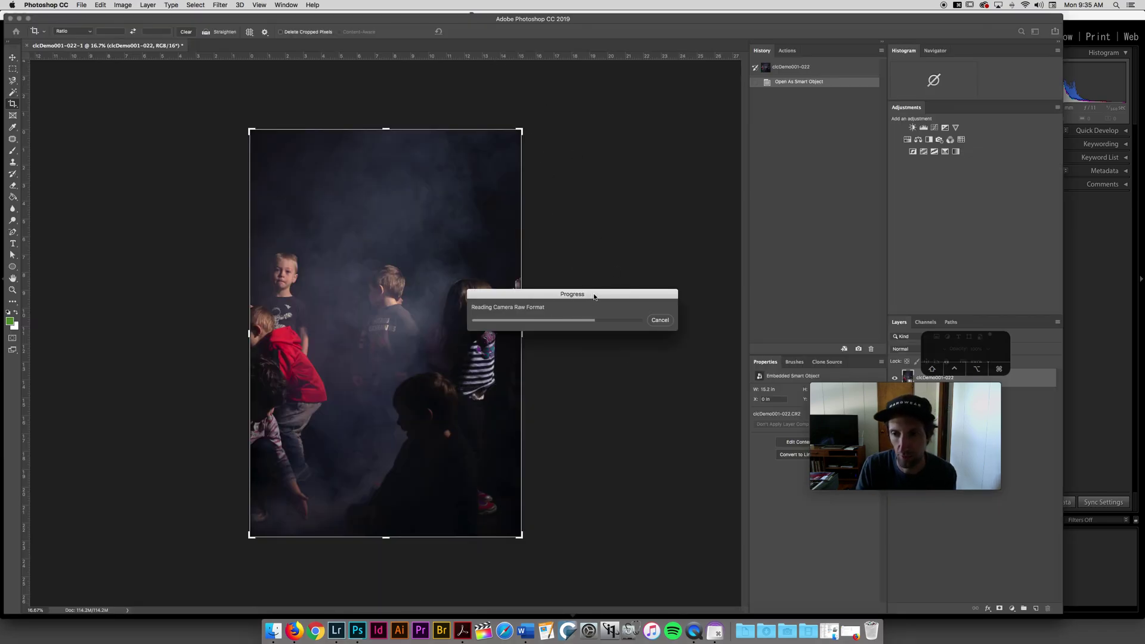
Step: Check both smoky photo document tabs and switch to the Move tool
{"action": "left_click_drag", "start_coordinate": [972, 392], "coordinate": [1067, 497]}
{"action": "left_click_drag", "start_coordinate": [998, 340], "coordinate": [1079, 445]}
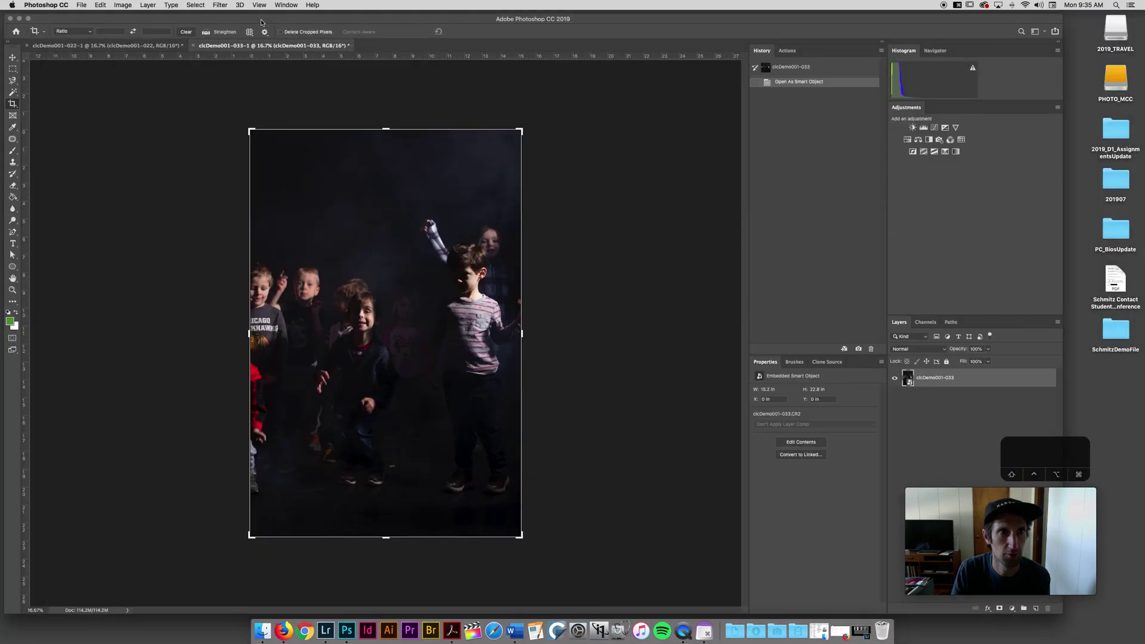
{"action": "left_click", "coordinate": [136, 48]}
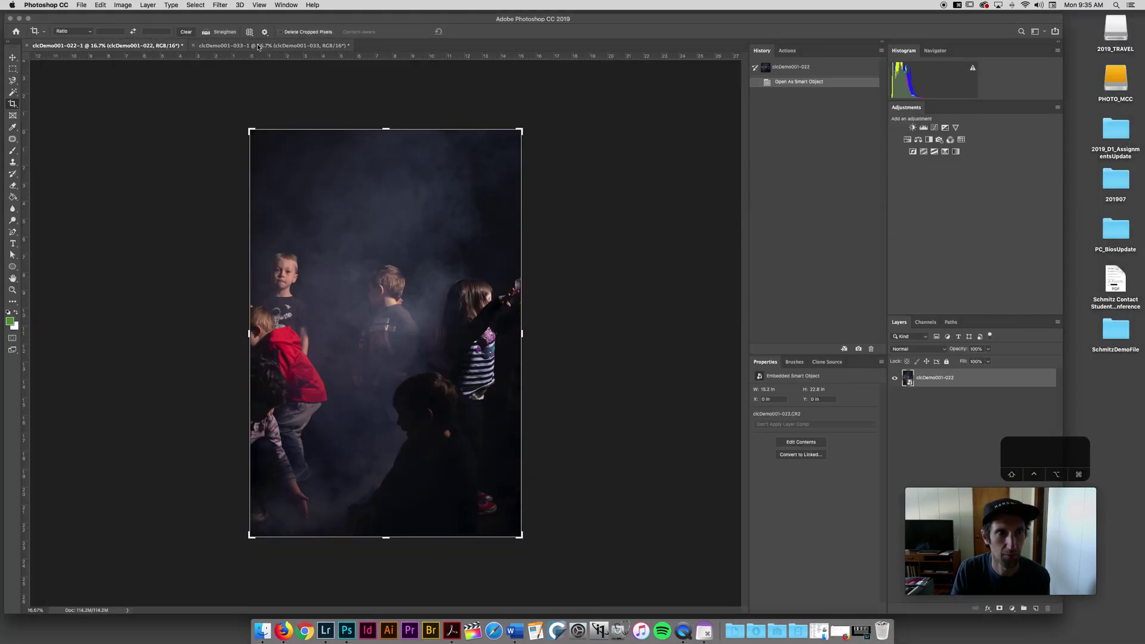
{"action": "left_click", "coordinate": [258, 47]}
{"action": "left_click", "coordinate": [149, 48]}
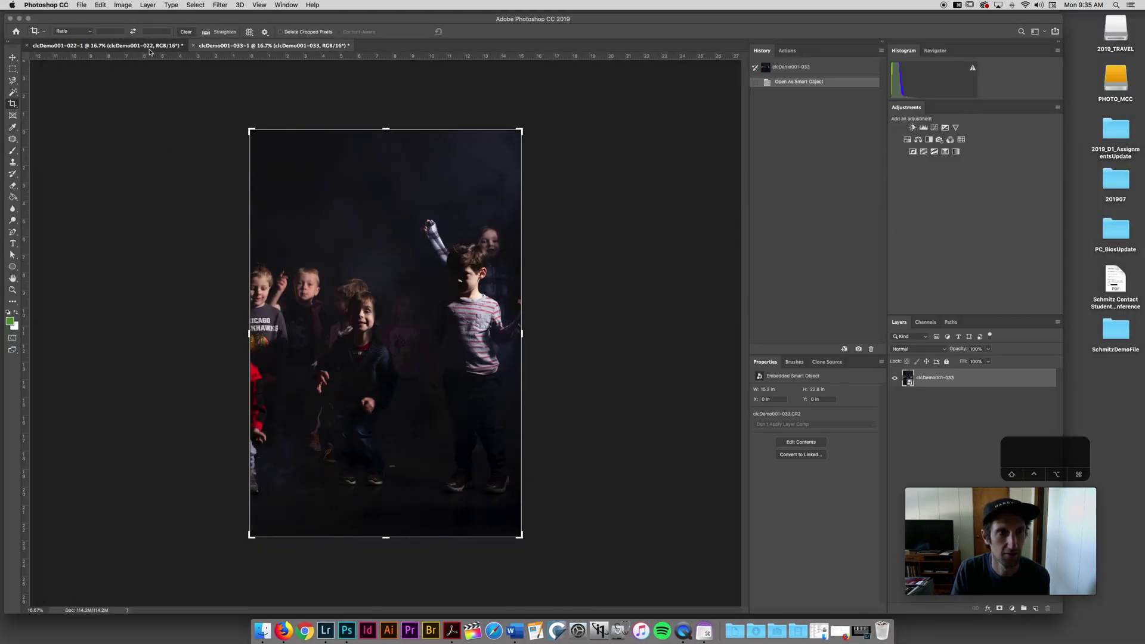
{"action": "left_click", "coordinate": [12, 58]}
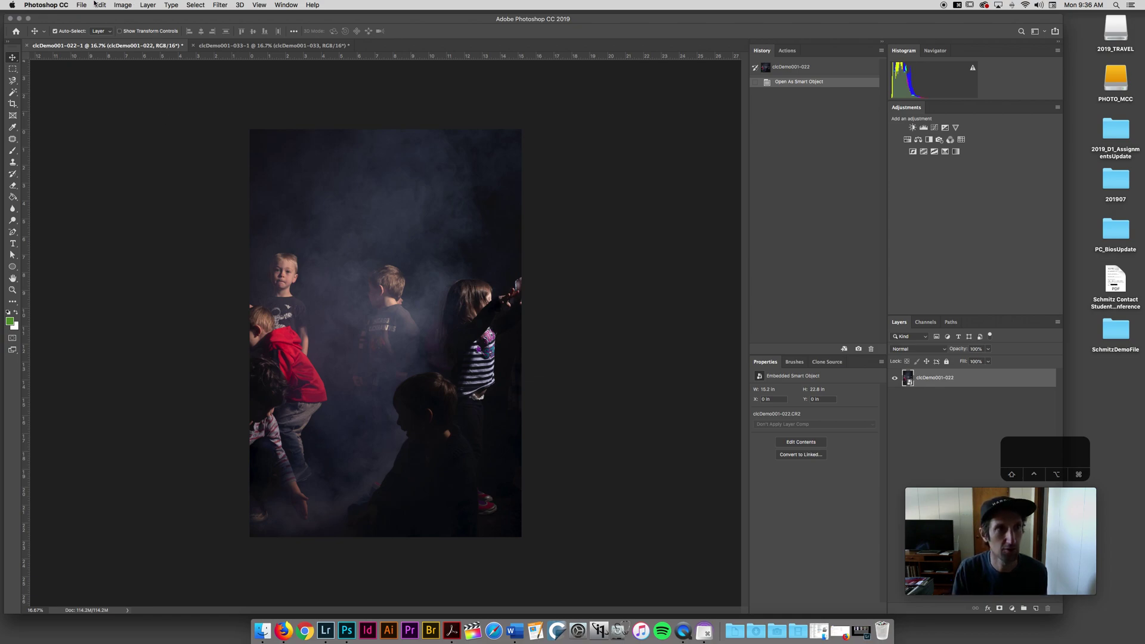
Step: Resize clcDemo001-022 in Image Size to 8 × 12 inches at 240 ppi
{"action": "left_click", "coordinate": [121, 5]}
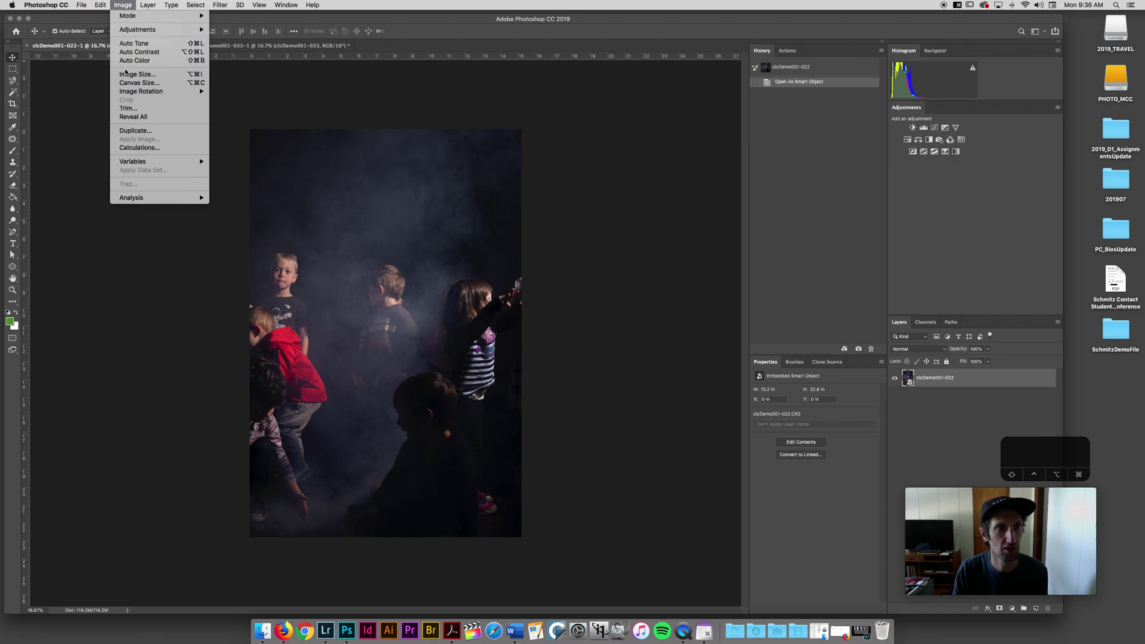
{"action": "left_click", "coordinate": [118, 5]}
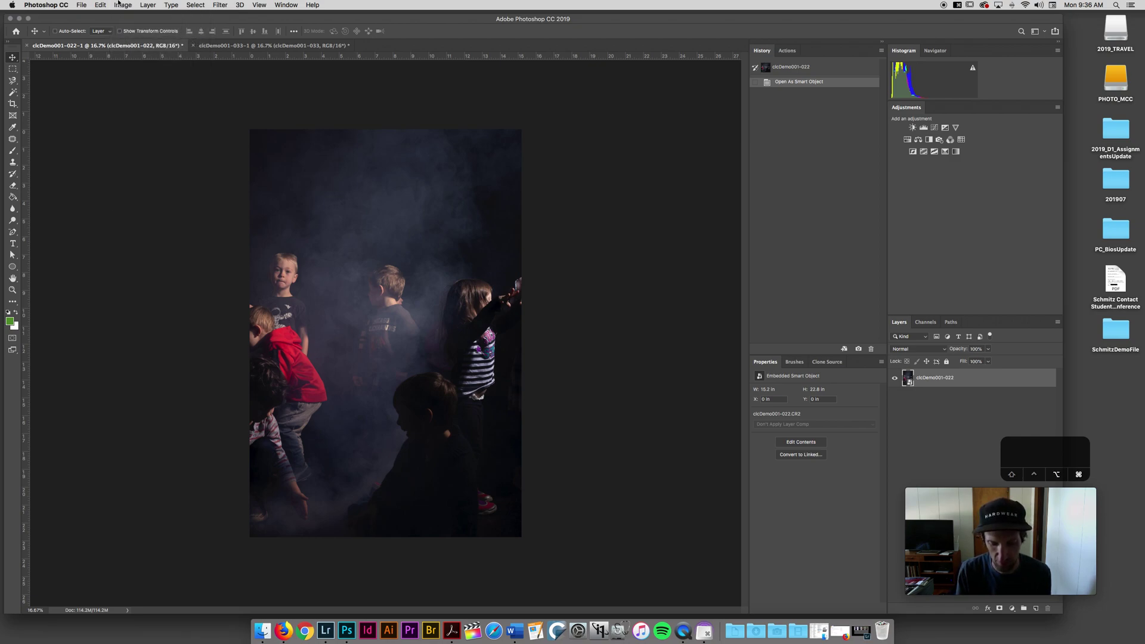
{"action": "key", "text": "super+alt+i"}
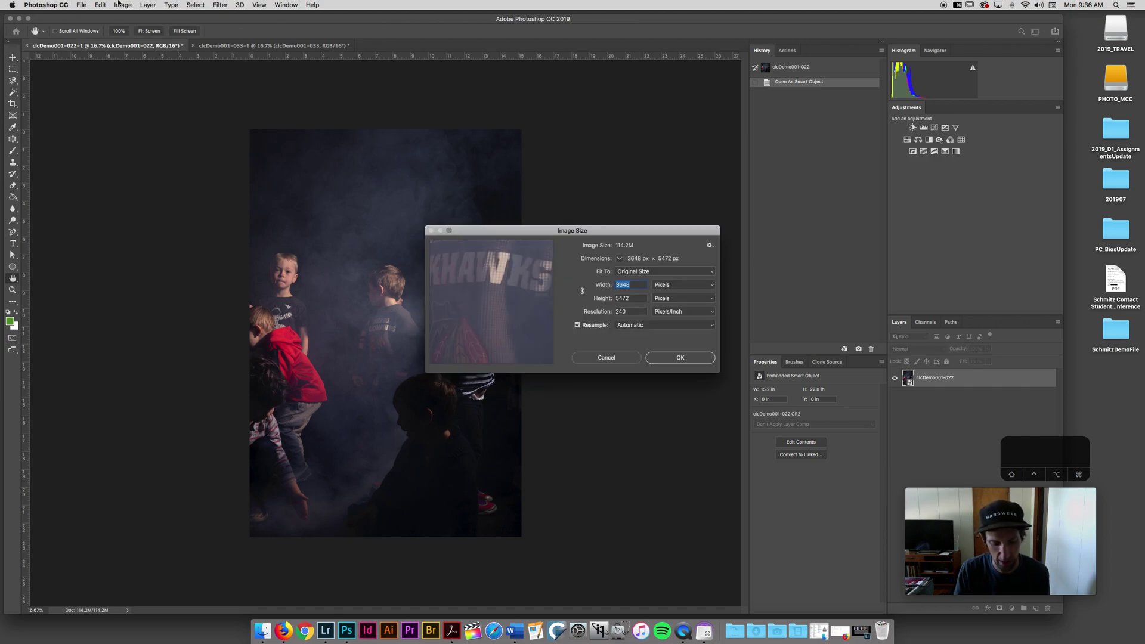
{"action": "left_click", "coordinate": [674, 284]}
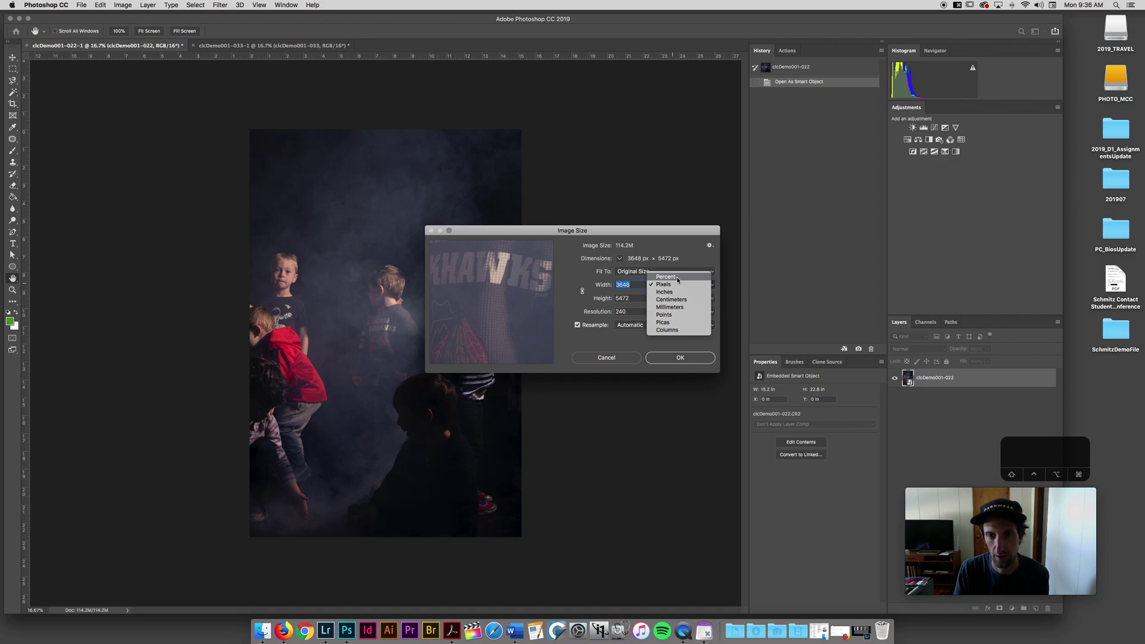
{"action": "left_click", "coordinate": [667, 292]}
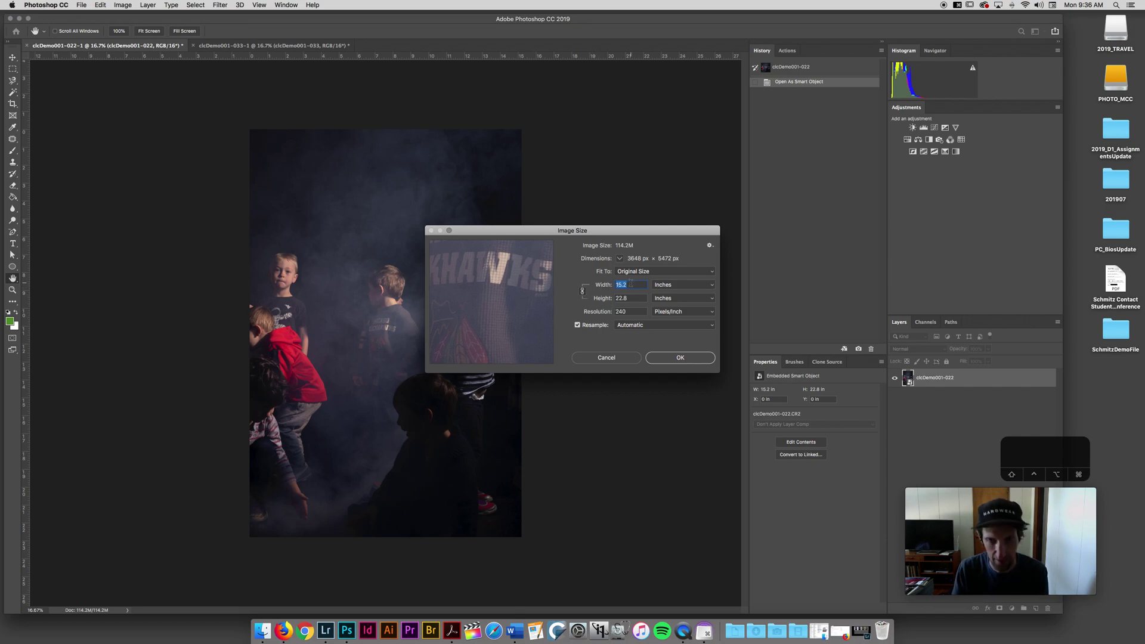
{"action": "type", "text": "1"}
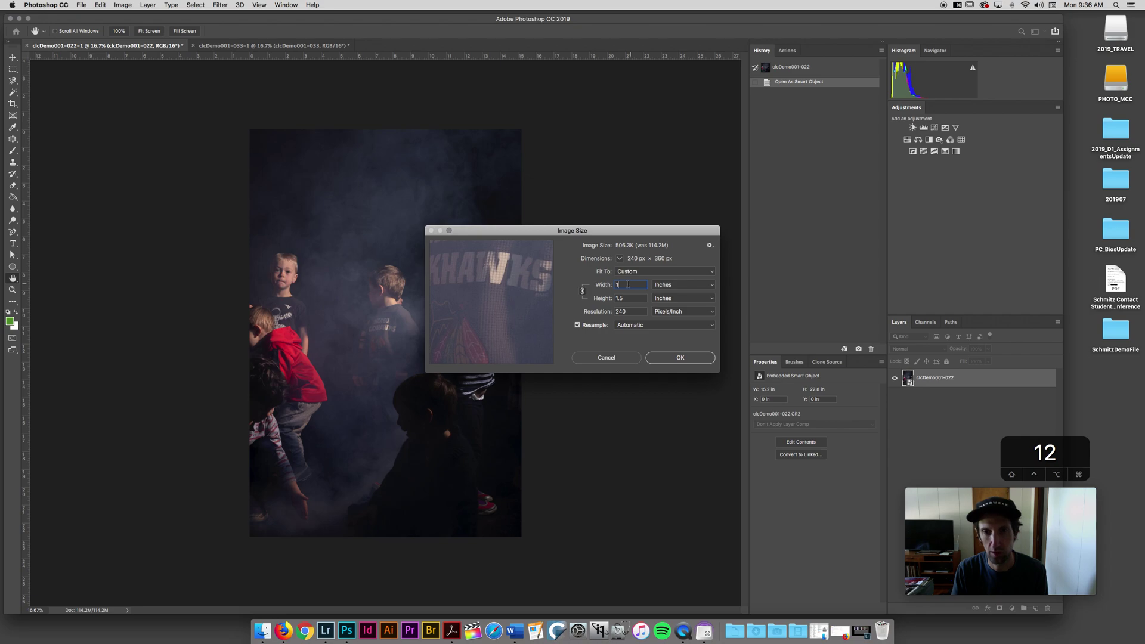
{"action": "type", "text": "2"}
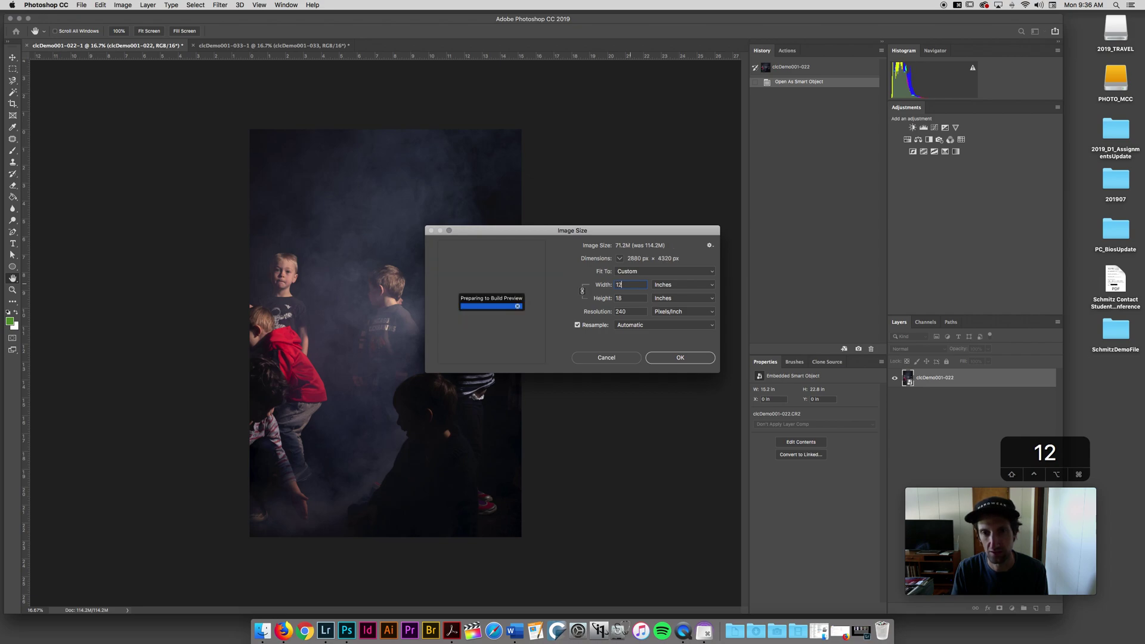
{"action": "double_click", "coordinate": [630, 298]}
{"action": "type", "text": "12"}
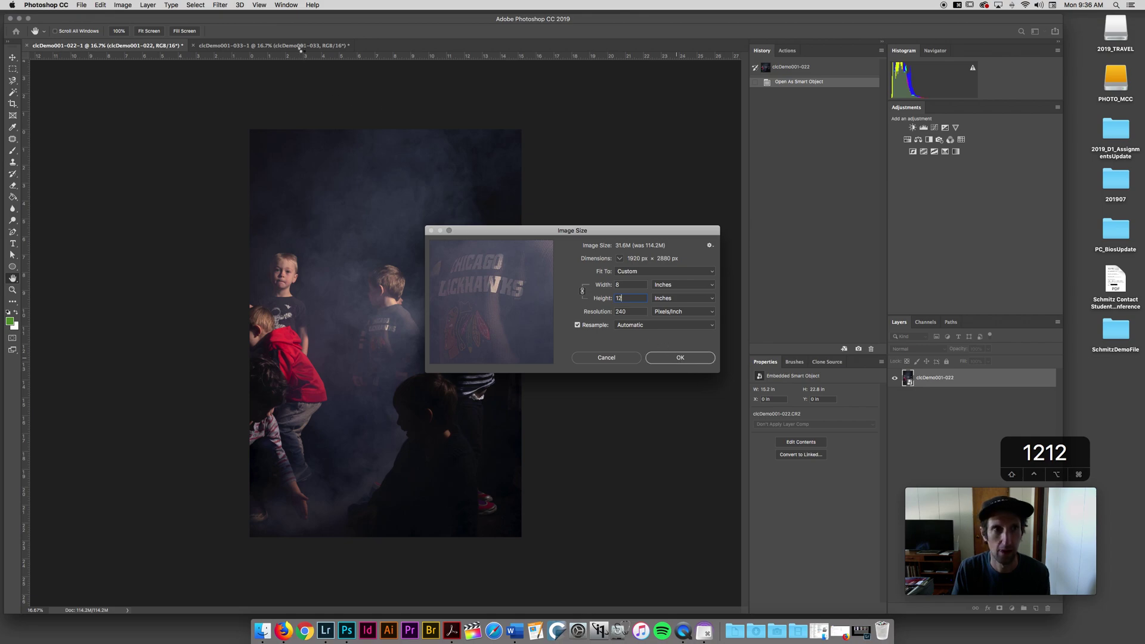
{"action": "key", "text": "Return"}
Step: Resize clcDemo001-033 in Image Size to 8 × 12 inches
{"action": "left_click", "coordinate": [302, 46]}
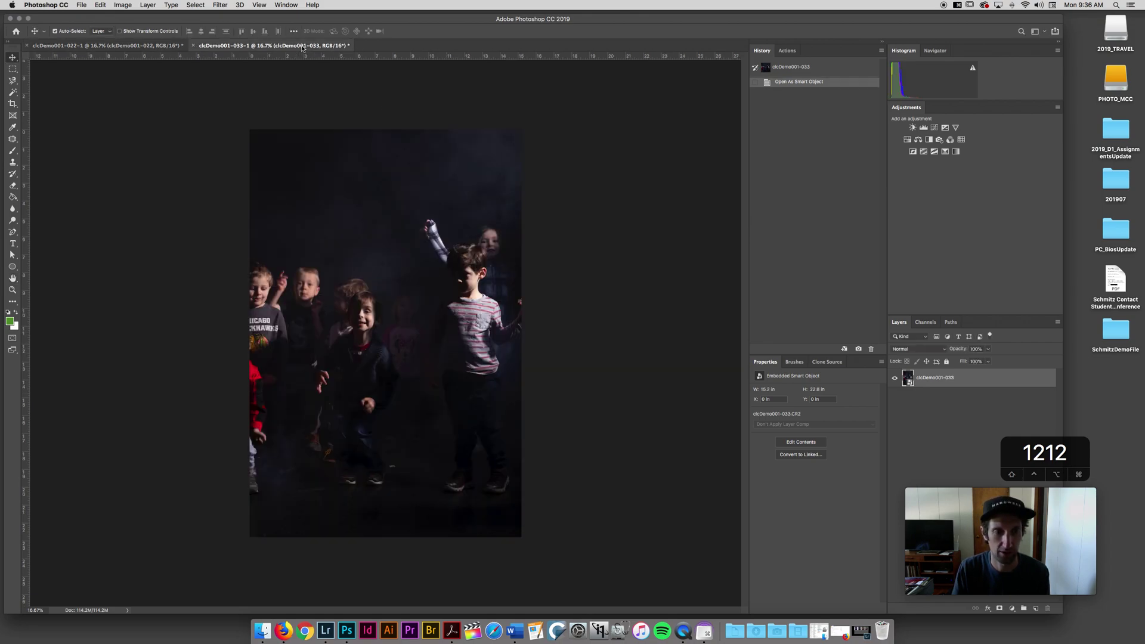
{"action": "key", "text": "super+alt+i"}
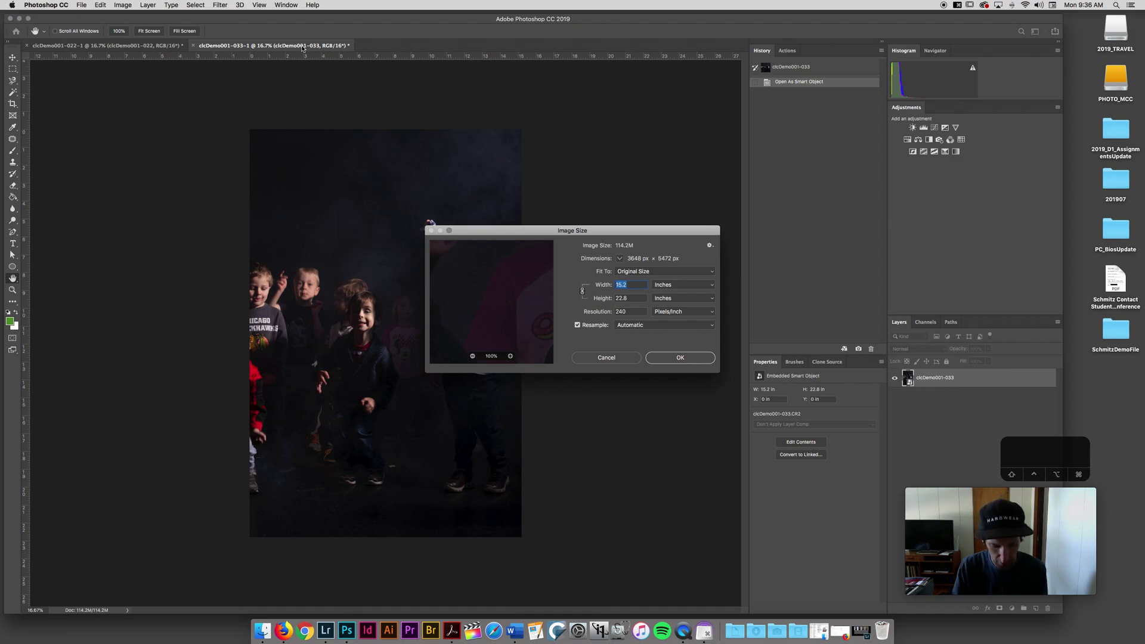
{"action": "left_click", "coordinate": [125, 6]}
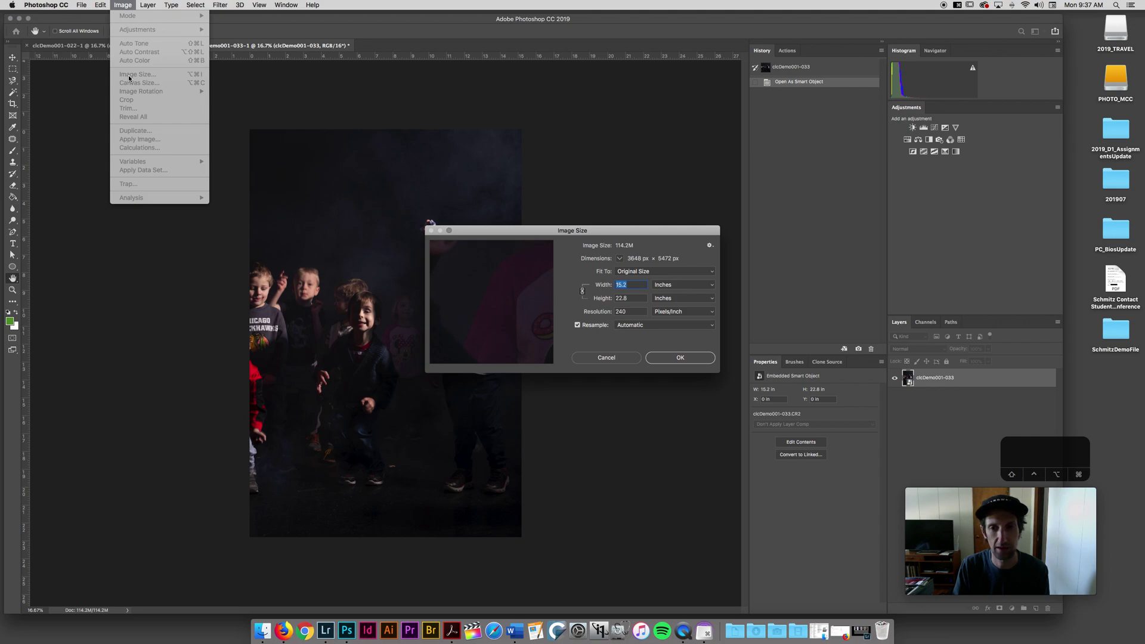
{"action": "left_click", "coordinate": [605, 238]}
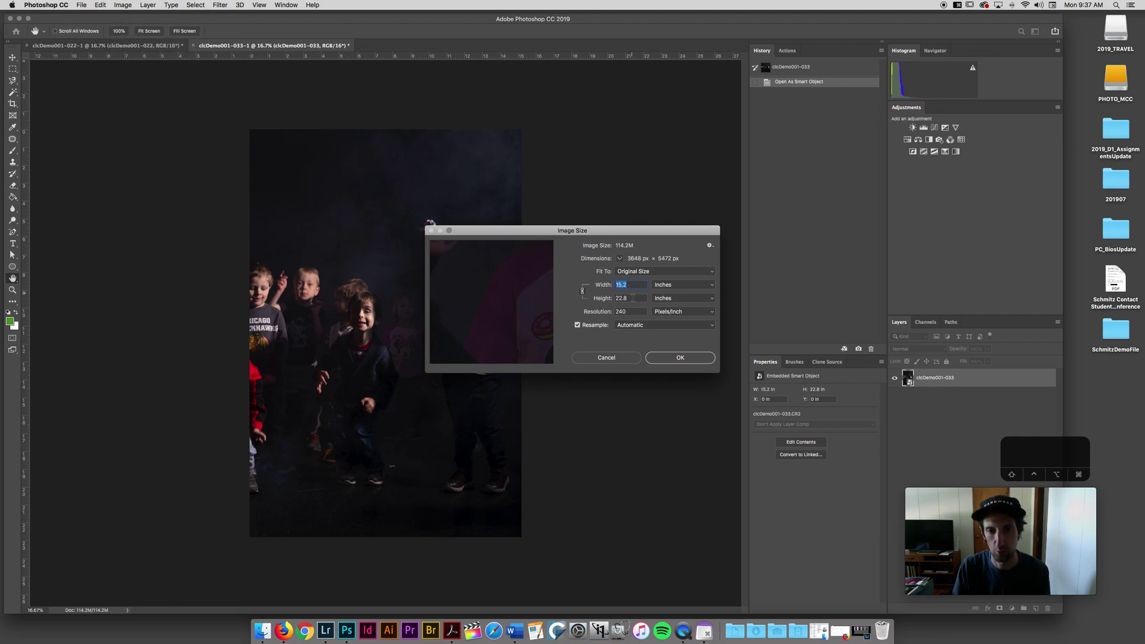
{"action": "key", "text": "Tab"}
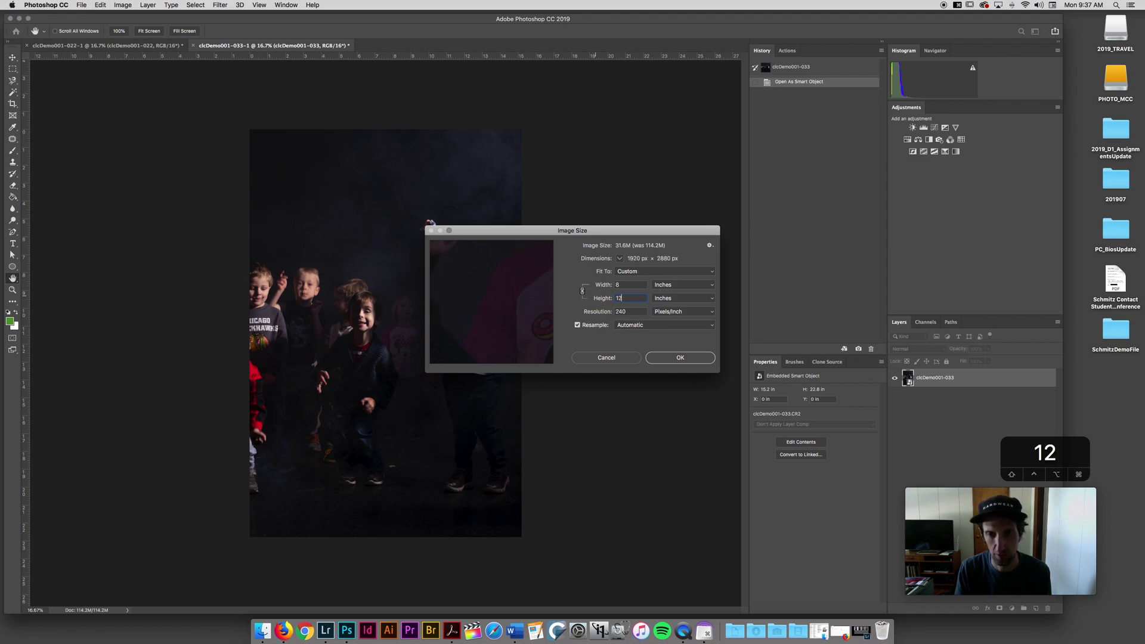
{"action": "left_click", "coordinate": [681, 358]}
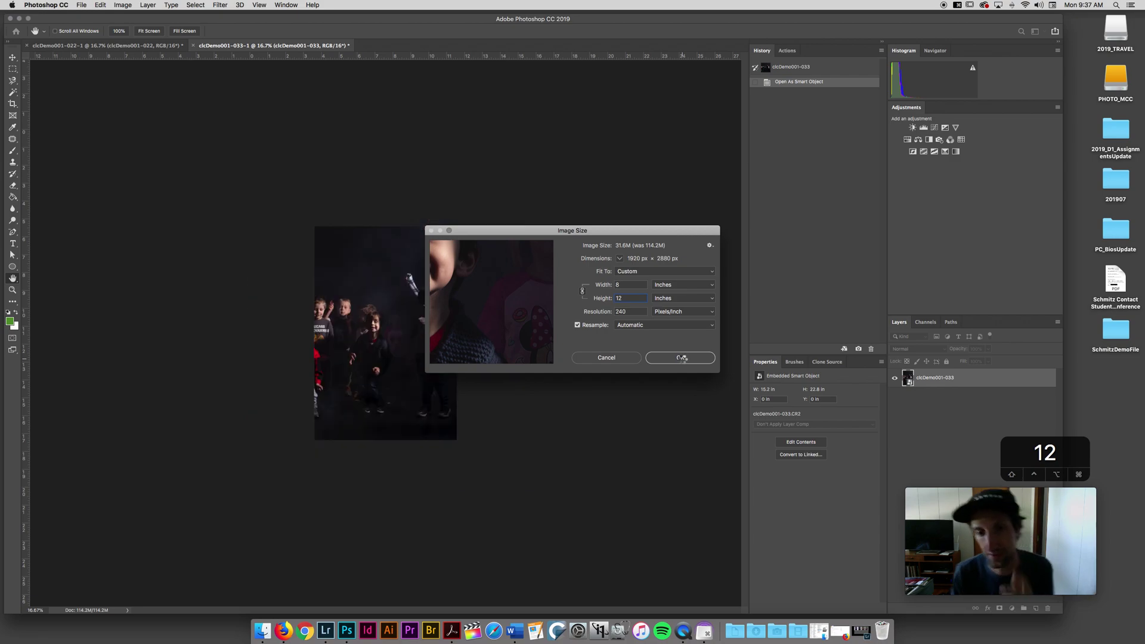
Step: Select the Move tool and cycle back through the photo document tabs
{"action": "key", "text": "v"}
{"action": "key", "text": "ctrl+Tab"}
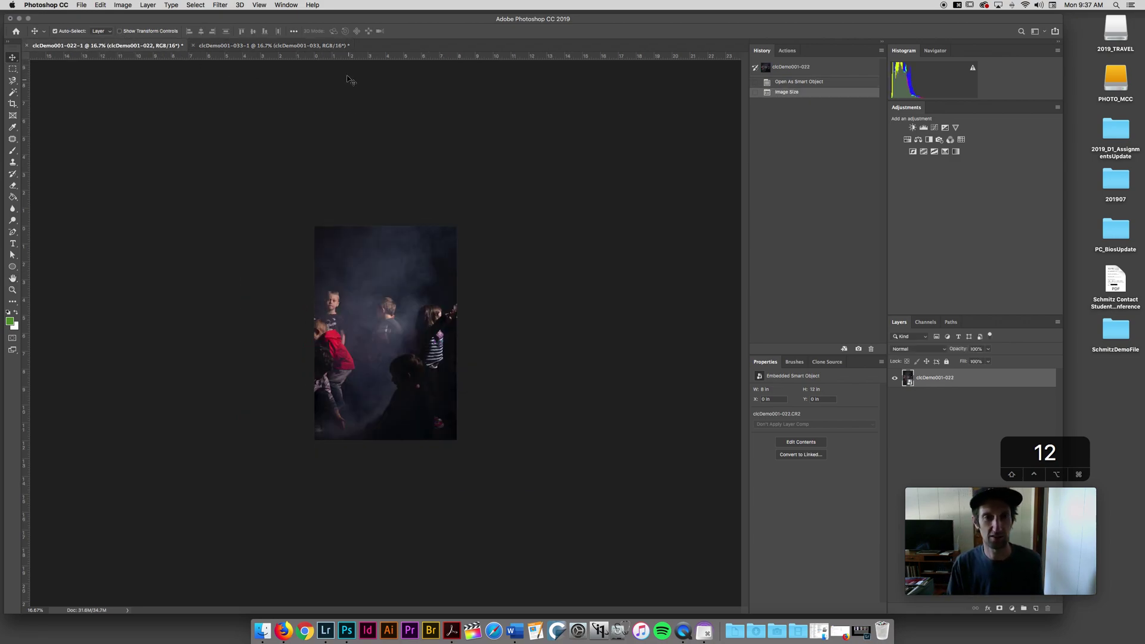
{"action": "left_click", "coordinate": [323, 47]}
Step: Create a white 19 × 13 inch document at 240 ppi, RGB 16 bit
{"action": "left_click", "coordinate": [102, 46]}
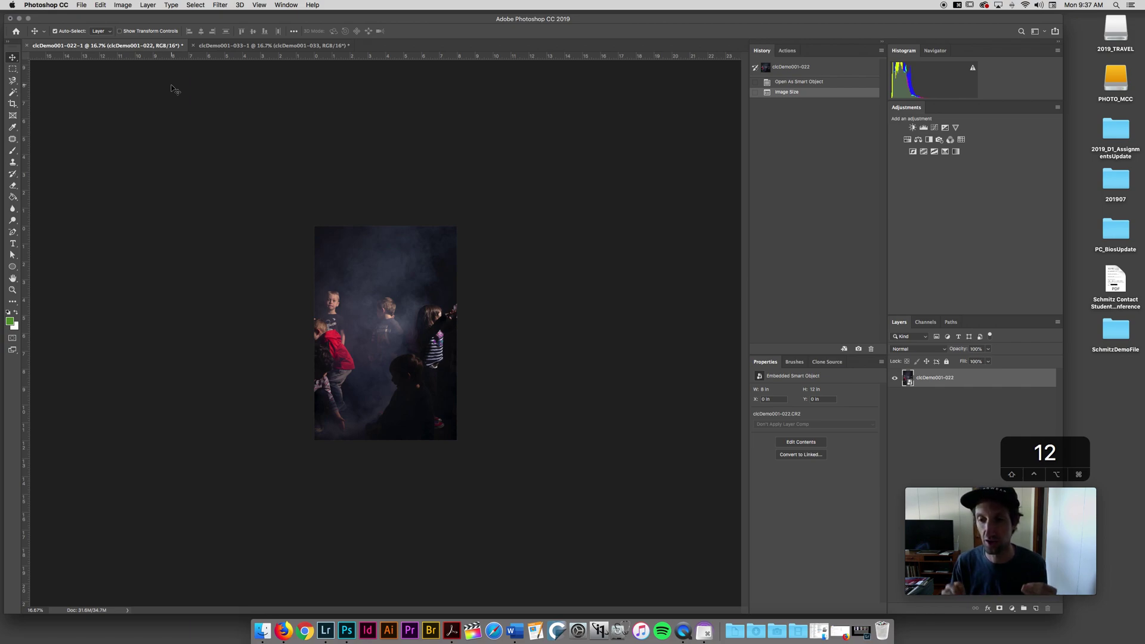
{"action": "left_click", "coordinate": [86, 3]}
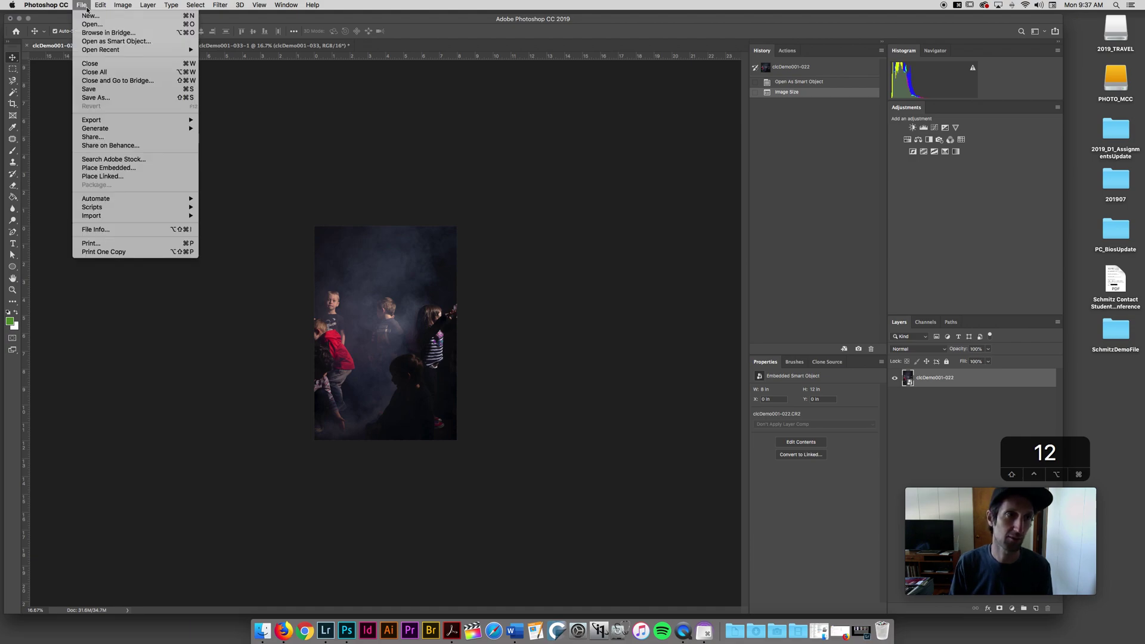
{"action": "left_click", "coordinate": [86, 17]}
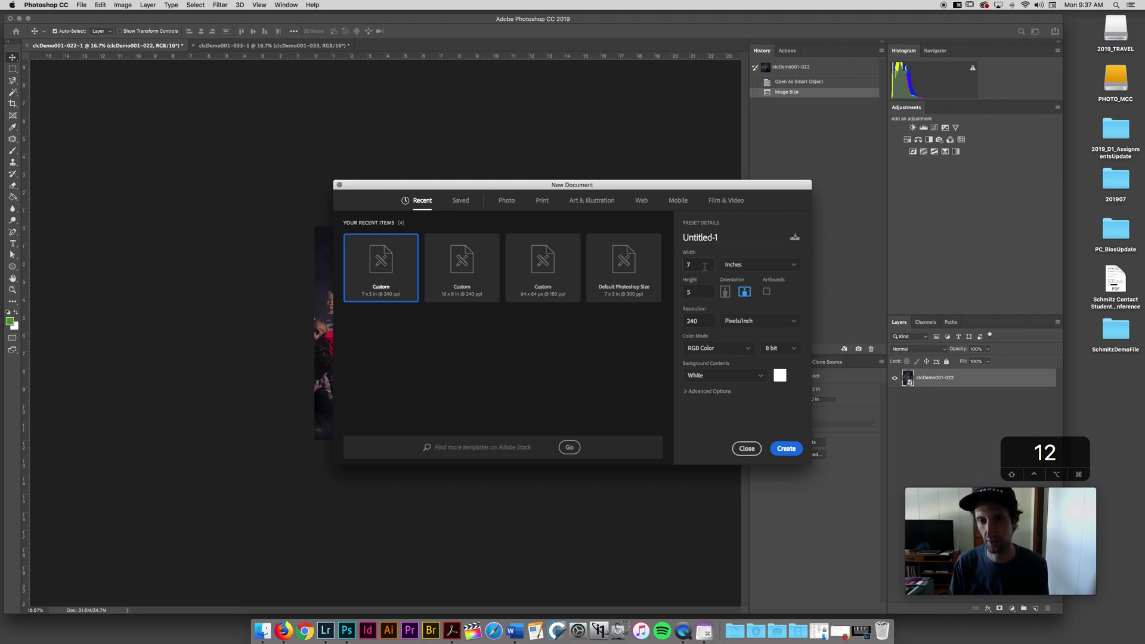
{"action": "left_click_drag", "start_coordinate": [705, 266], "coordinate": [675, 267]}
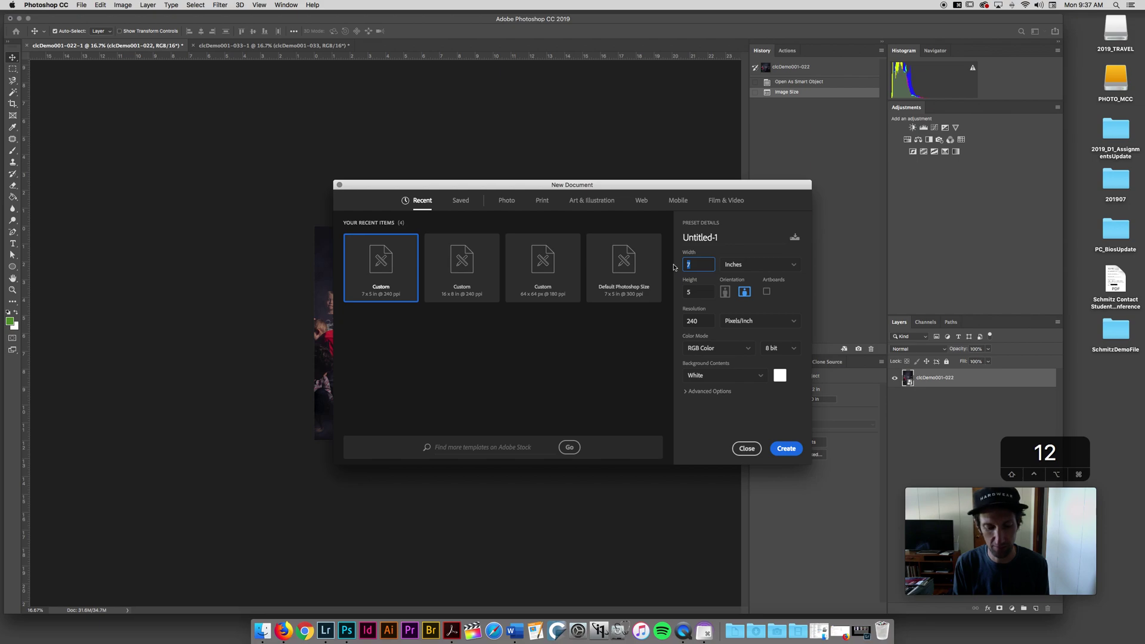
{"action": "type", "text": "19"}
{"action": "key", "text": "Tab"}
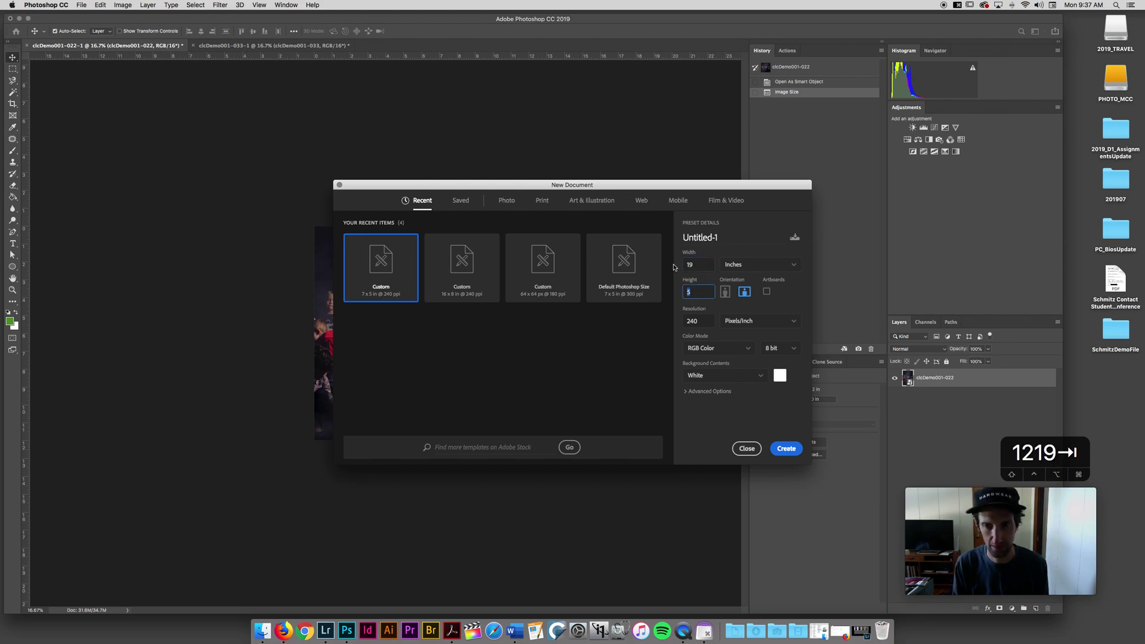
{"action": "type", "text": "13"}
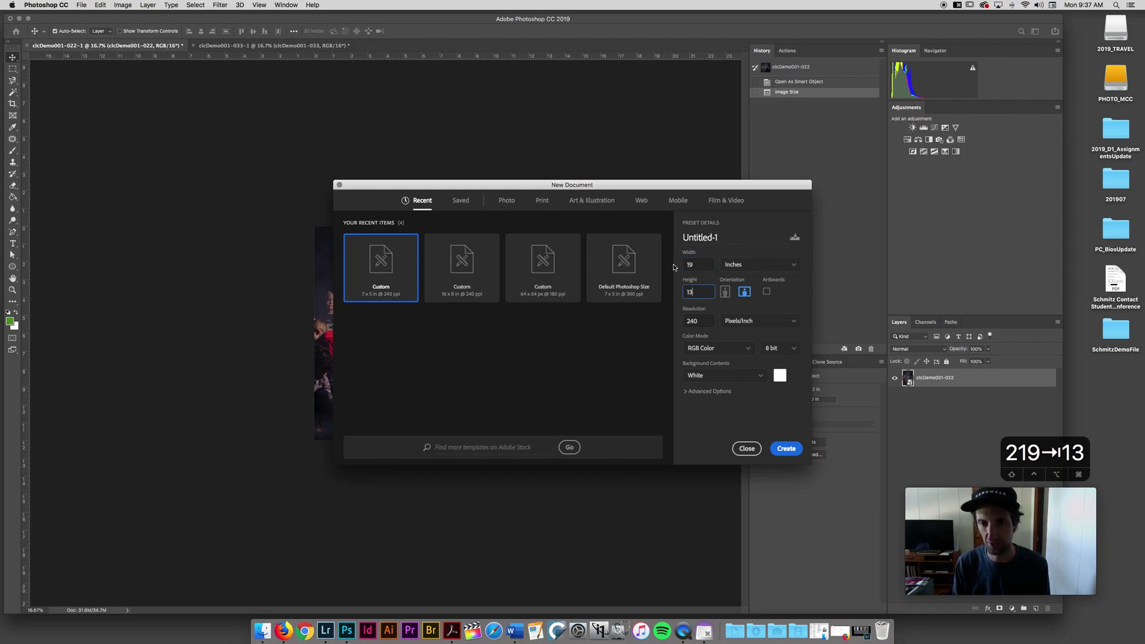
{"action": "left_click", "coordinate": [697, 322]}
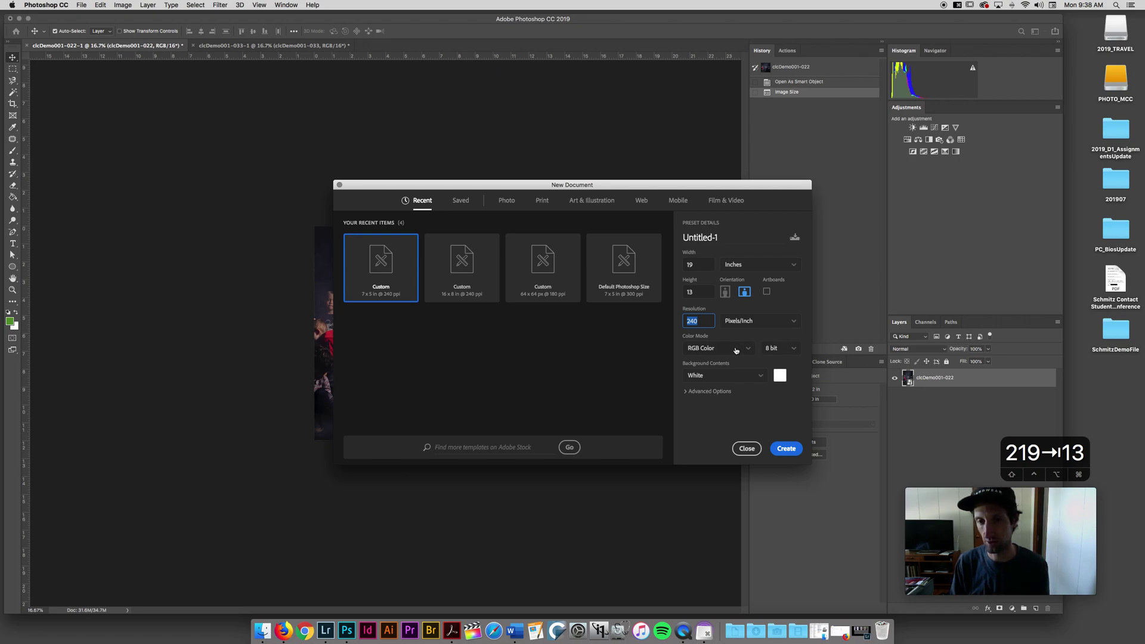
{"action": "left_click", "coordinate": [785, 350]}
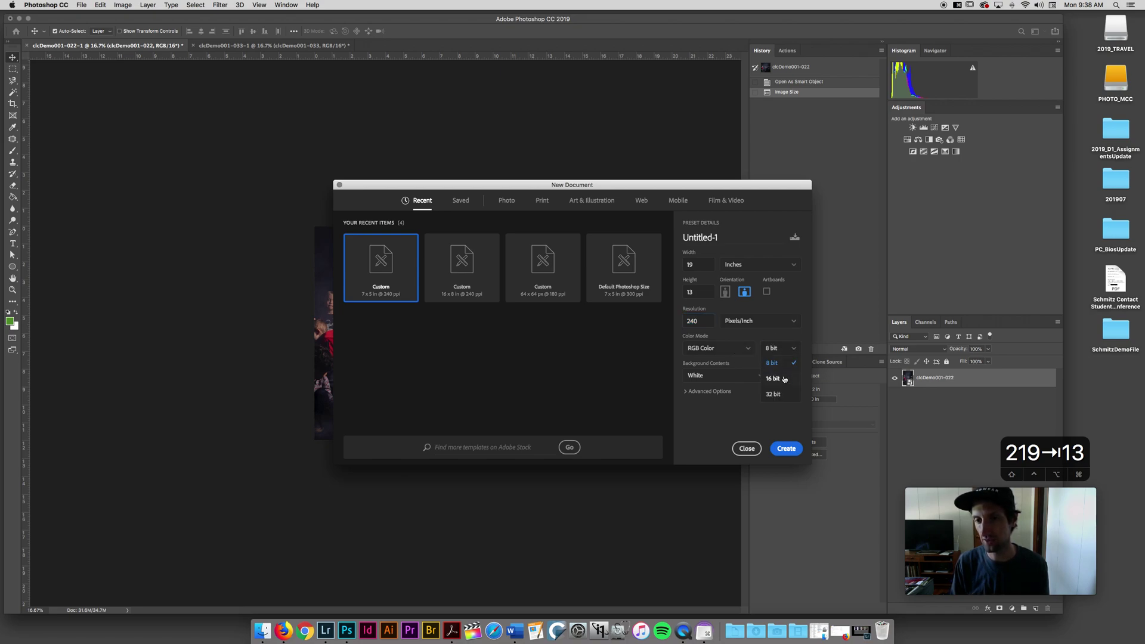
{"action": "left_click", "coordinate": [772, 379]}
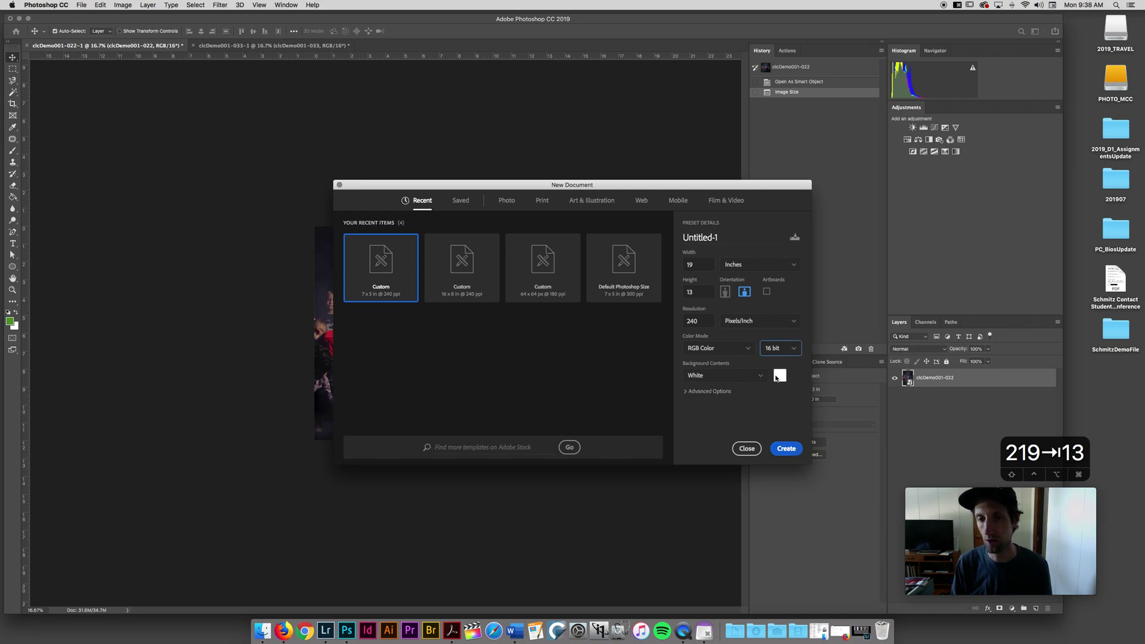
{"action": "left_click", "coordinate": [790, 449]}
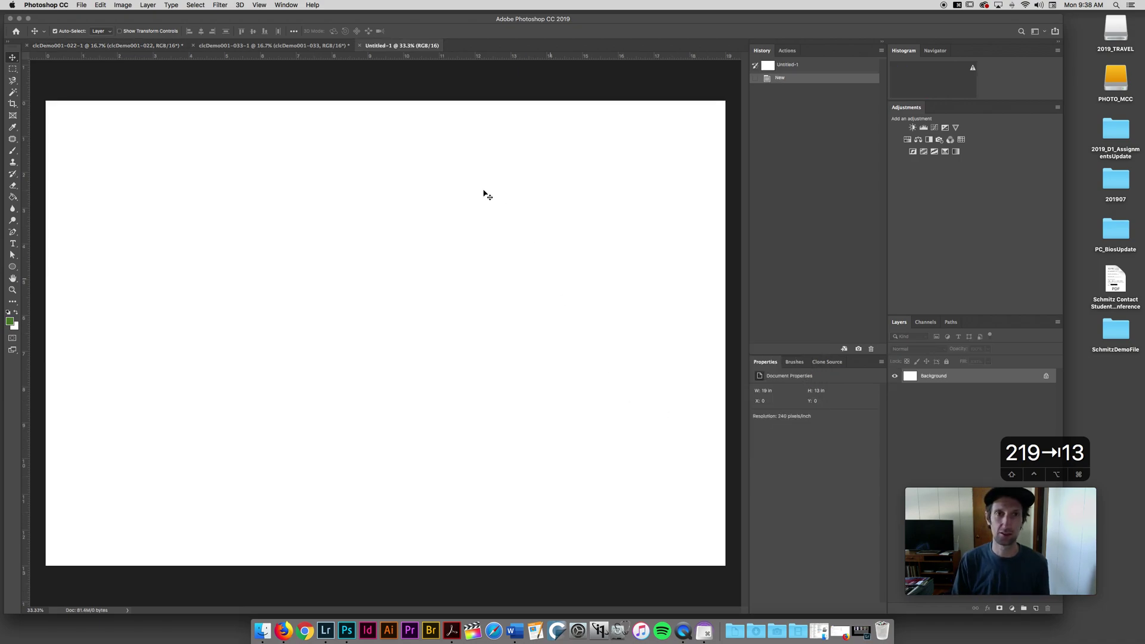
Step: Zoom out the new canvas and cycle through all three documents, ending on clcDemo001-022
{"action": "key", "text": "super+minus"}
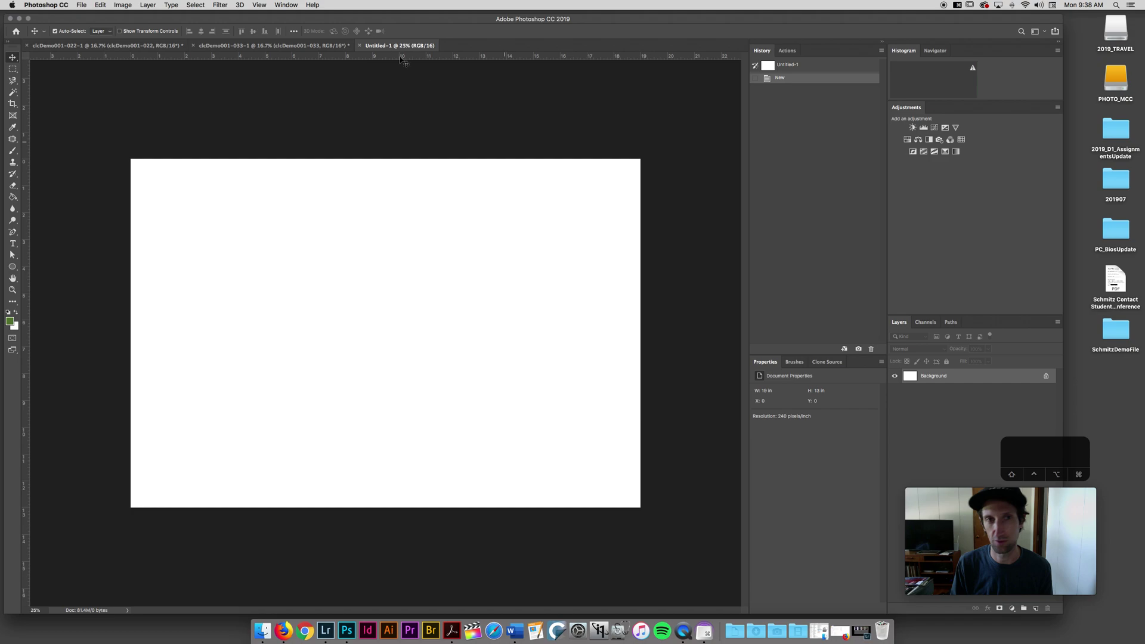
{"action": "left_click", "coordinate": [112, 46]}
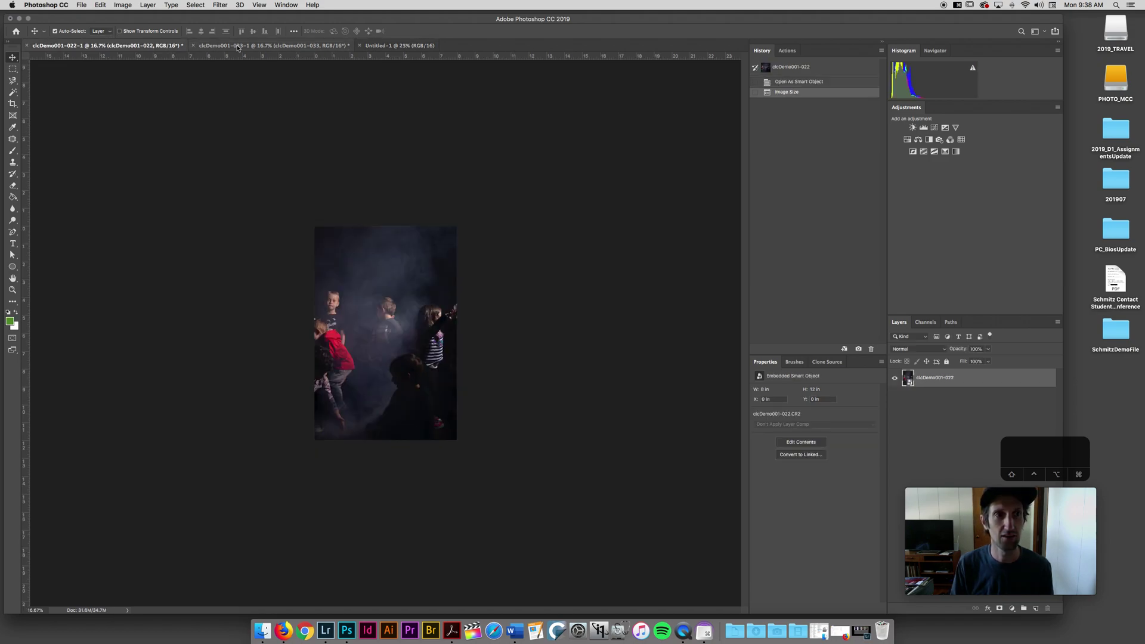
{"action": "left_click", "coordinate": [280, 46]}
{"action": "left_click", "coordinate": [389, 47]}
{"action": "key", "text": "ctrl+Tab"}
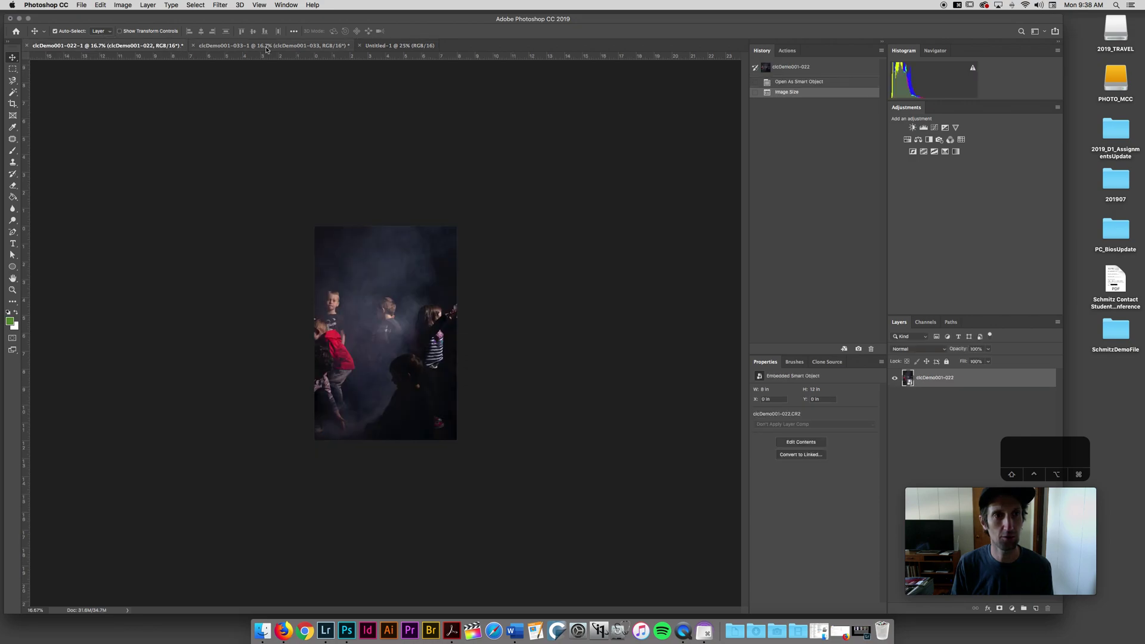
{"action": "key", "text": "ctrl+Tab"}
{"action": "left_click", "coordinate": [383, 48]}
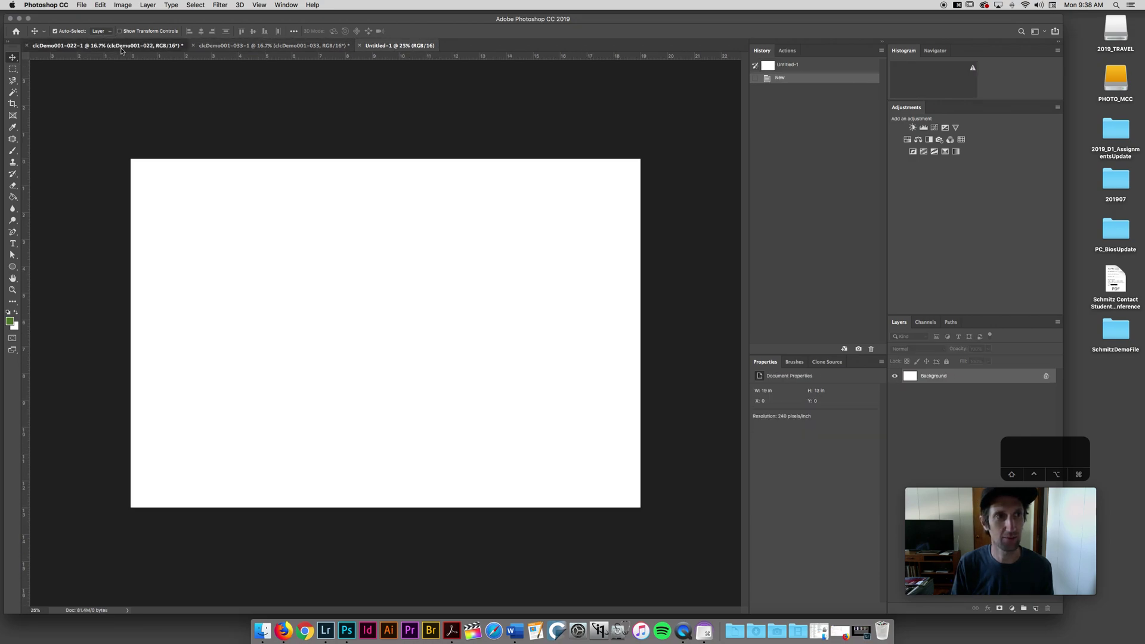
{"action": "left_click", "coordinate": [119, 46]}
{"action": "left_click", "coordinate": [238, 46]}
{"action": "left_click", "coordinate": [397, 46]}
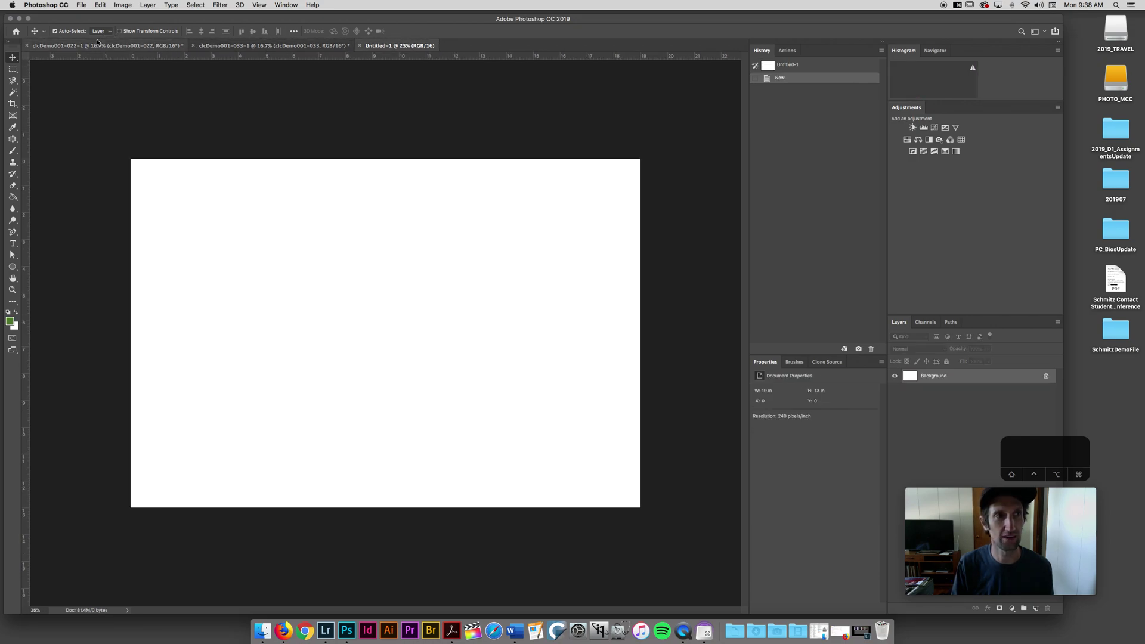
{"action": "left_click", "coordinate": [95, 47]}
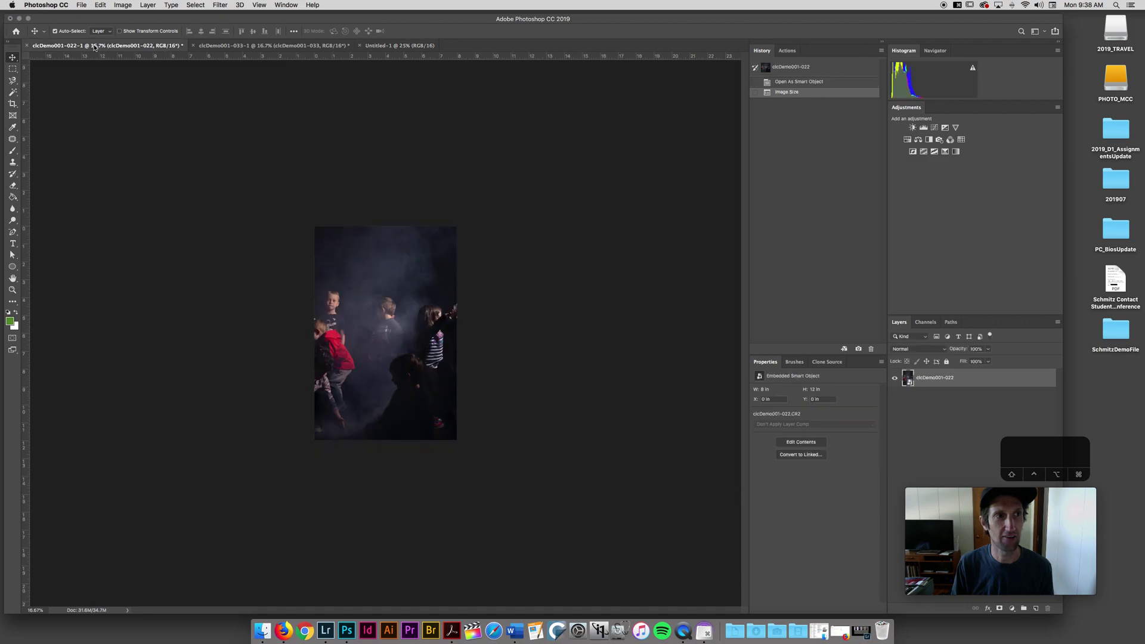
{"action": "left_click", "coordinate": [266, 47]}
{"action": "left_click", "coordinate": [385, 46]}
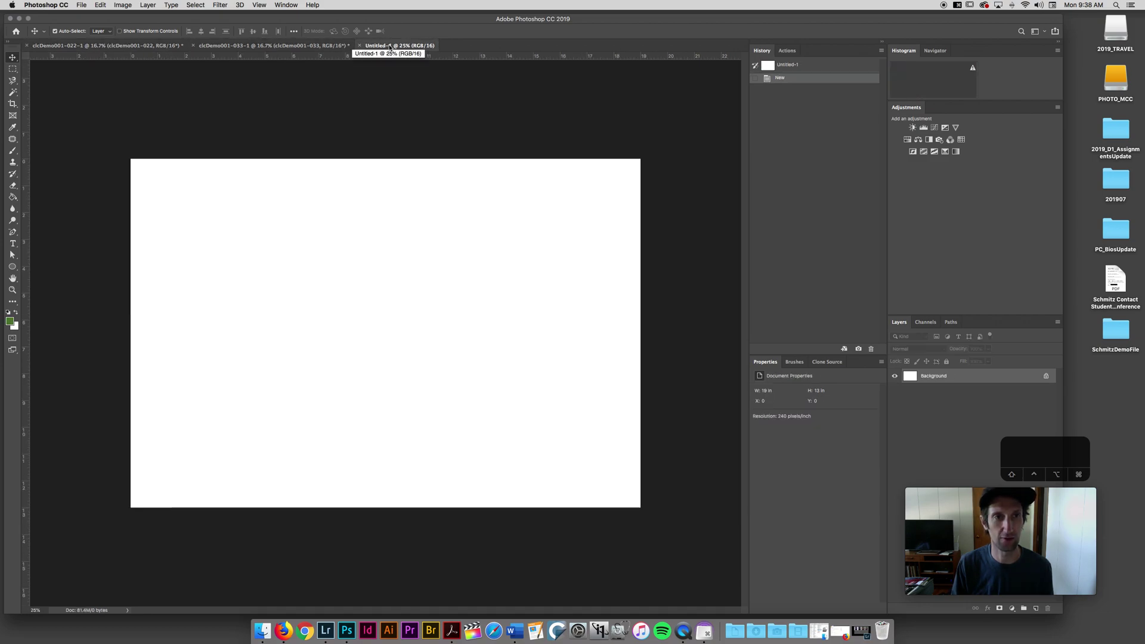
{"action": "left_click", "coordinate": [107, 47]}
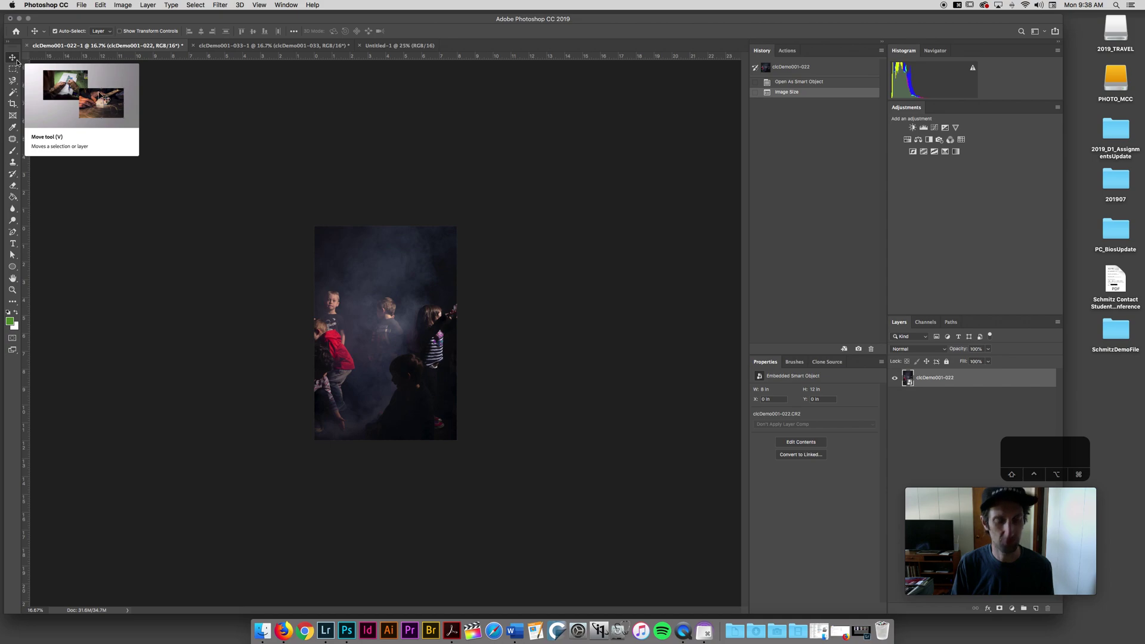
Step: Shift-drop the clcDemo001-022 photo onto the Untitled-1 canvas as a new layer
{"action": "key", "text": "v"}
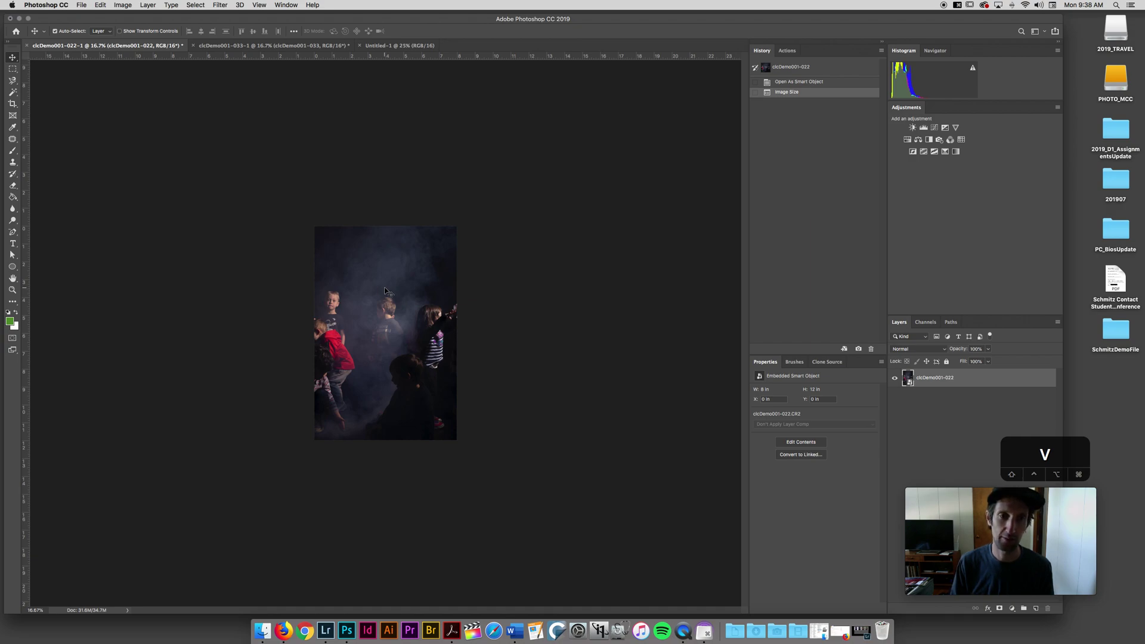
{"action": "left_click_drag", "start_coordinate": [385, 309], "coordinate": [398, 47]}
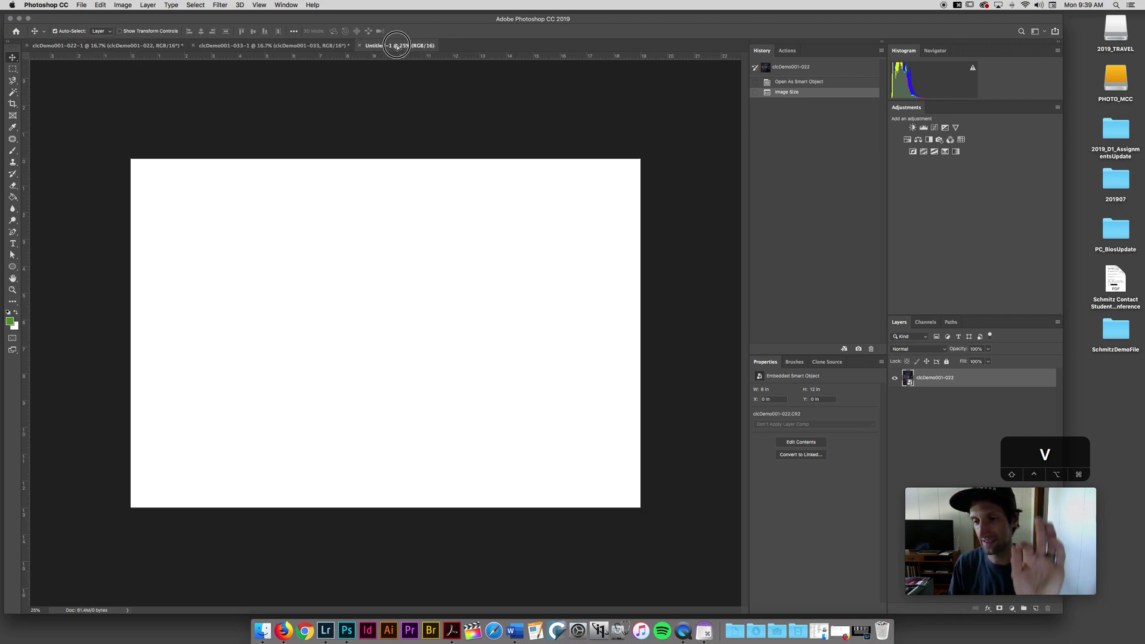
{"action": "left_click_drag", "start_coordinate": [397, 48], "coordinate": [315, 289]}
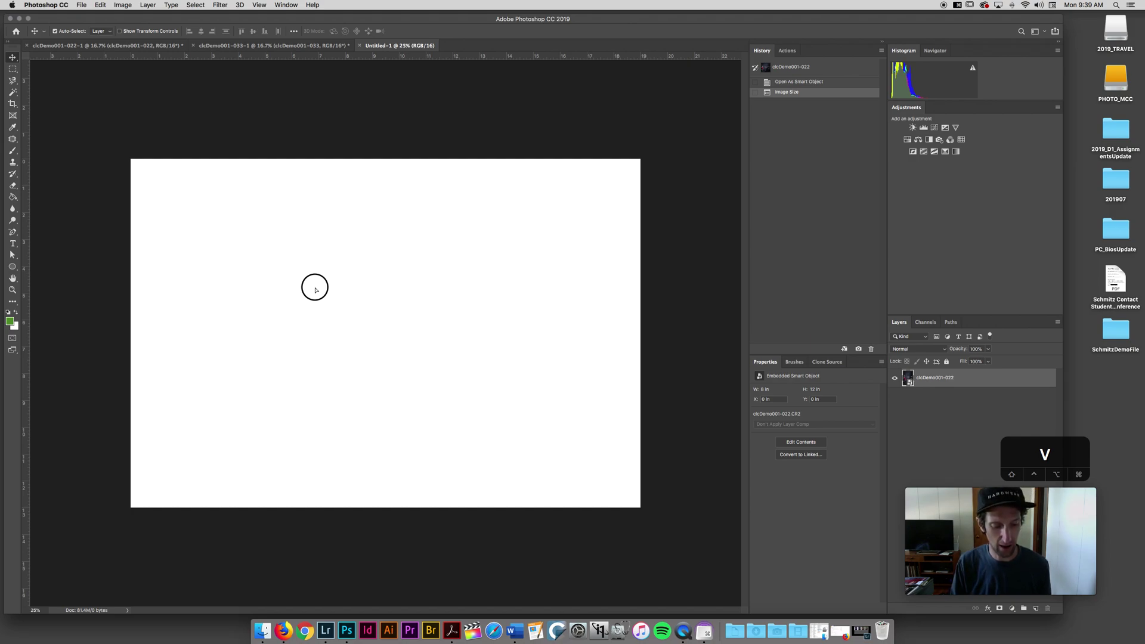
{"action": "left_click_drag", "start_coordinate": [316, 290], "coordinate": [316, 290]}
{"action": "key", "text": "shift"}
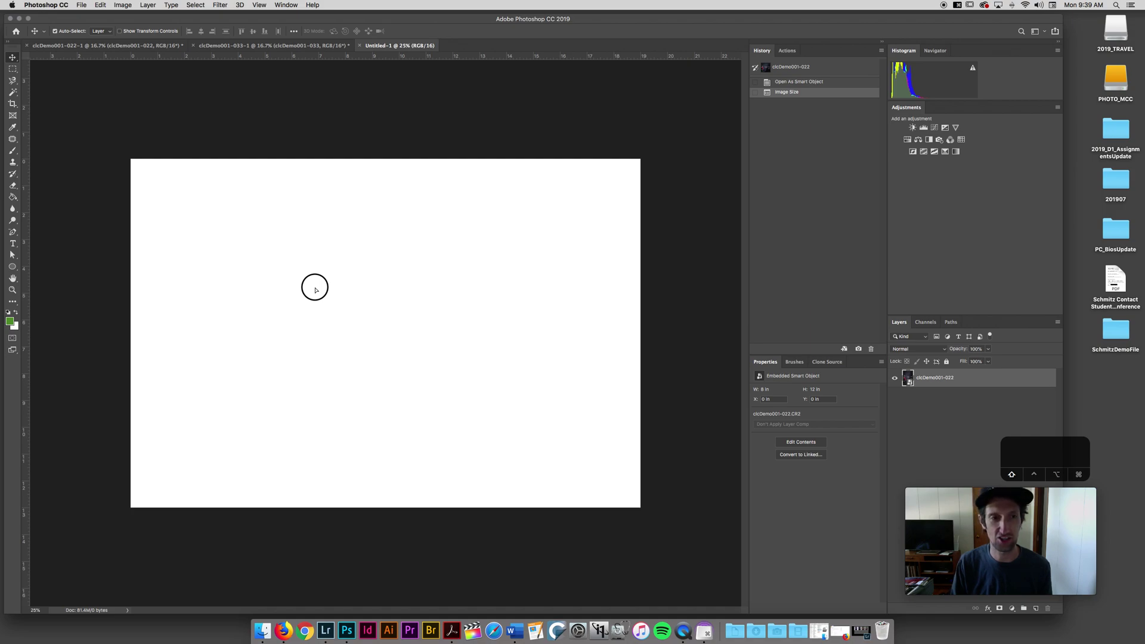
{"action": "left_click_drag", "start_coordinate": [316, 290], "coordinate": [316, 290]}
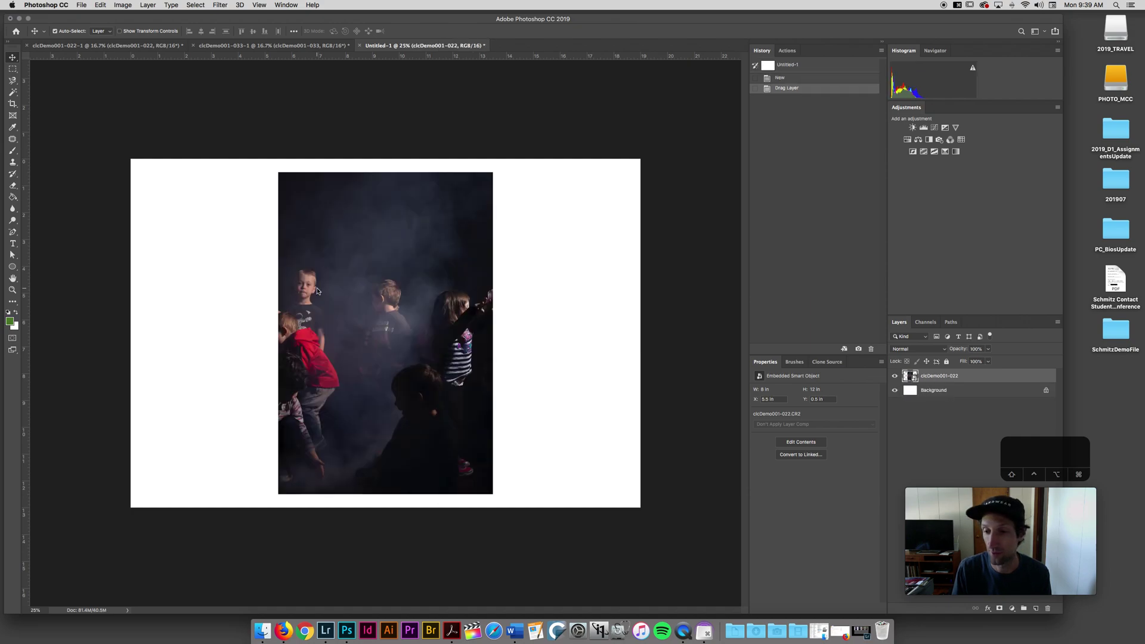
Step: Slide the photo layer into the right half of the canvas
{"action": "left_click", "coordinate": [401, 296]}
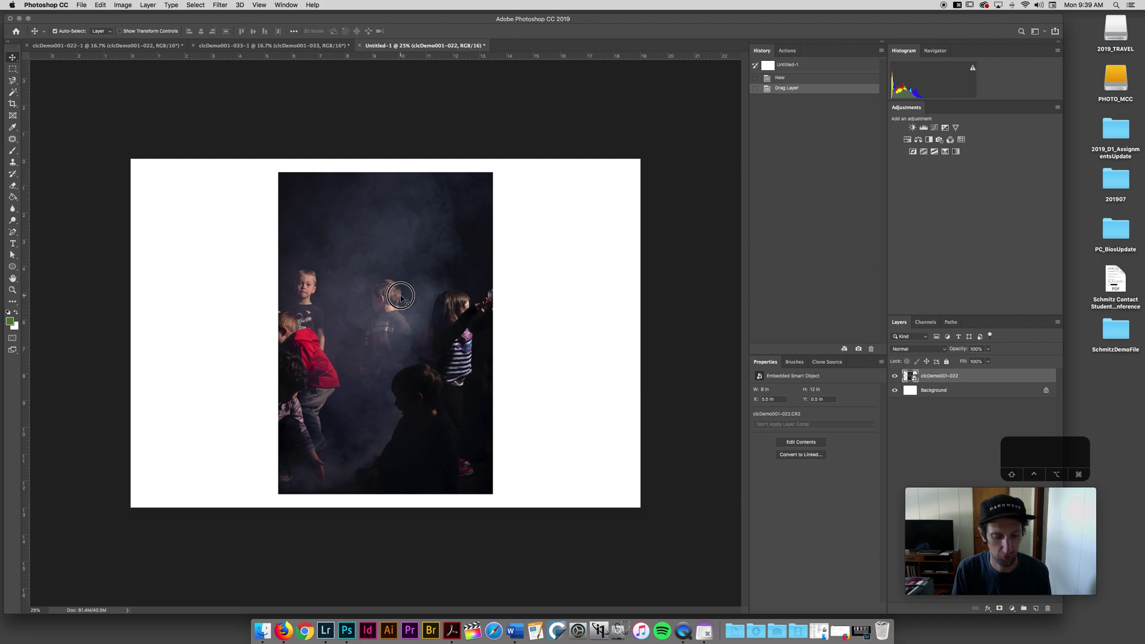
{"action": "left_click_drag", "start_coordinate": [401, 297], "coordinate": [532, 303]}
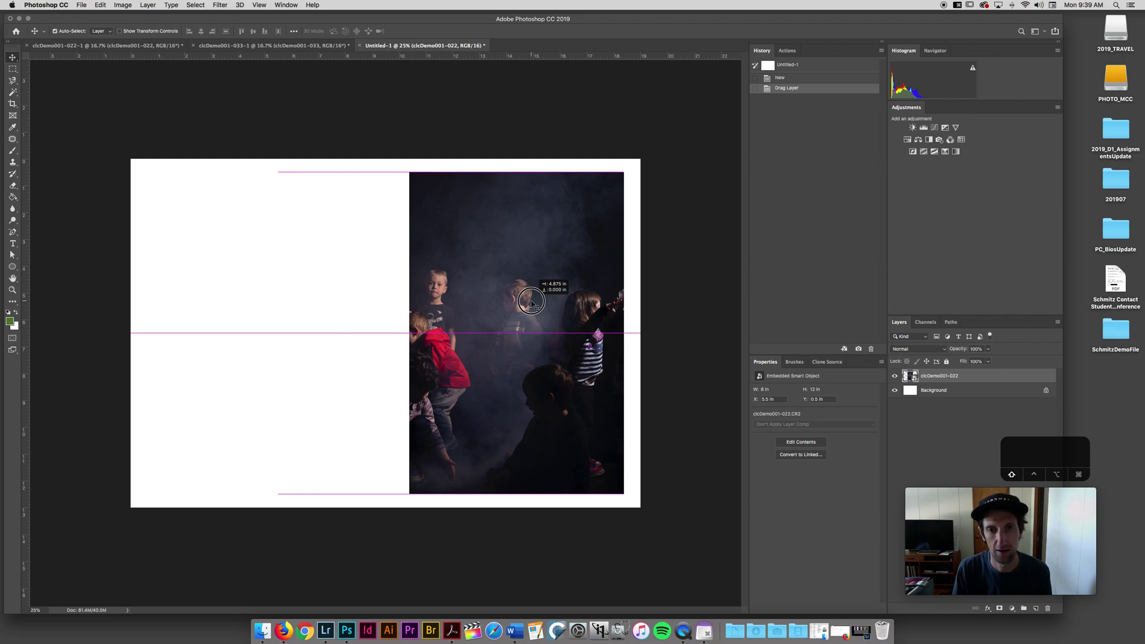
{"action": "left_click_drag", "start_coordinate": [532, 303], "coordinate": [530, 303]}
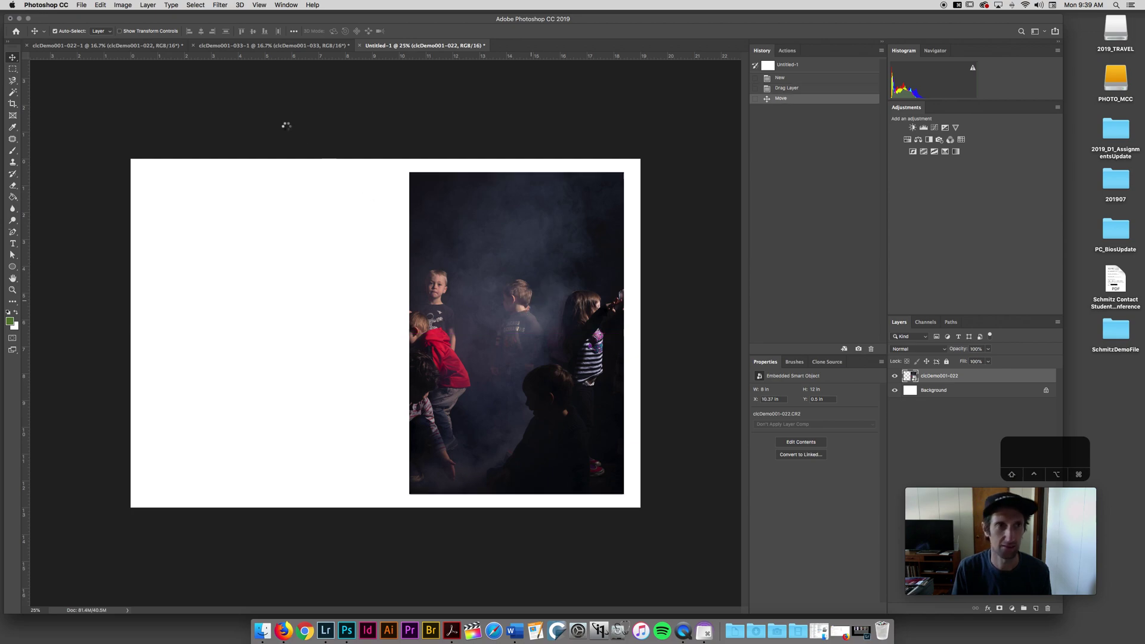
Step: Drag the clcDemo001-033 photo layer into the Untitled-1 diptych canvas
{"action": "left_click", "coordinate": [232, 46]}
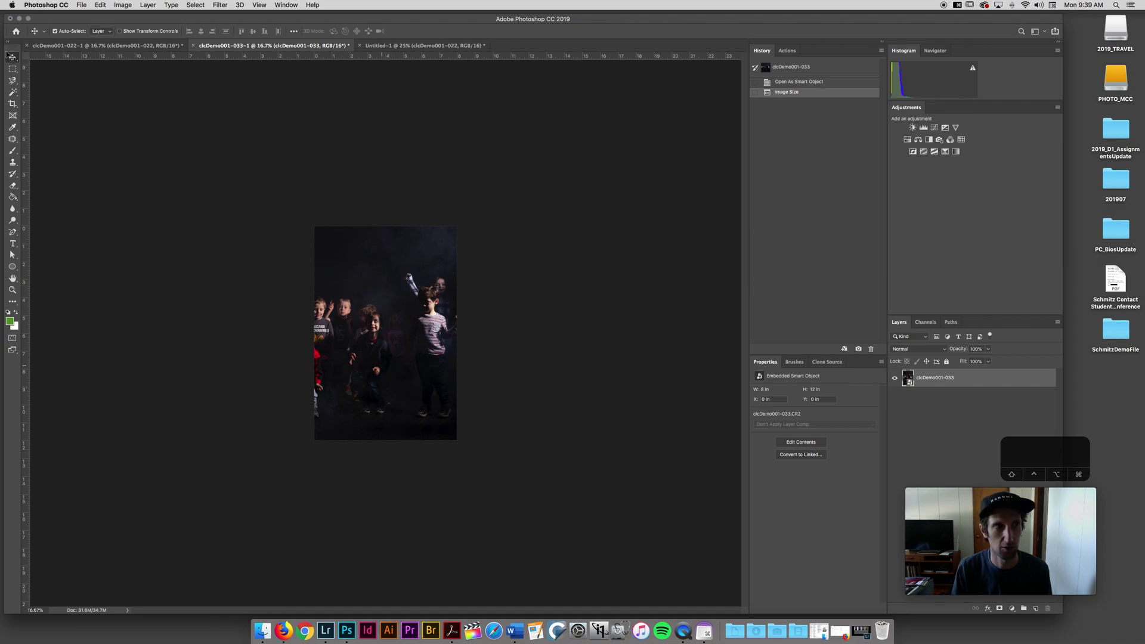
{"action": "left_click_drag", "start_coordinate": [386, 324], "coordinate": [278, 304]}
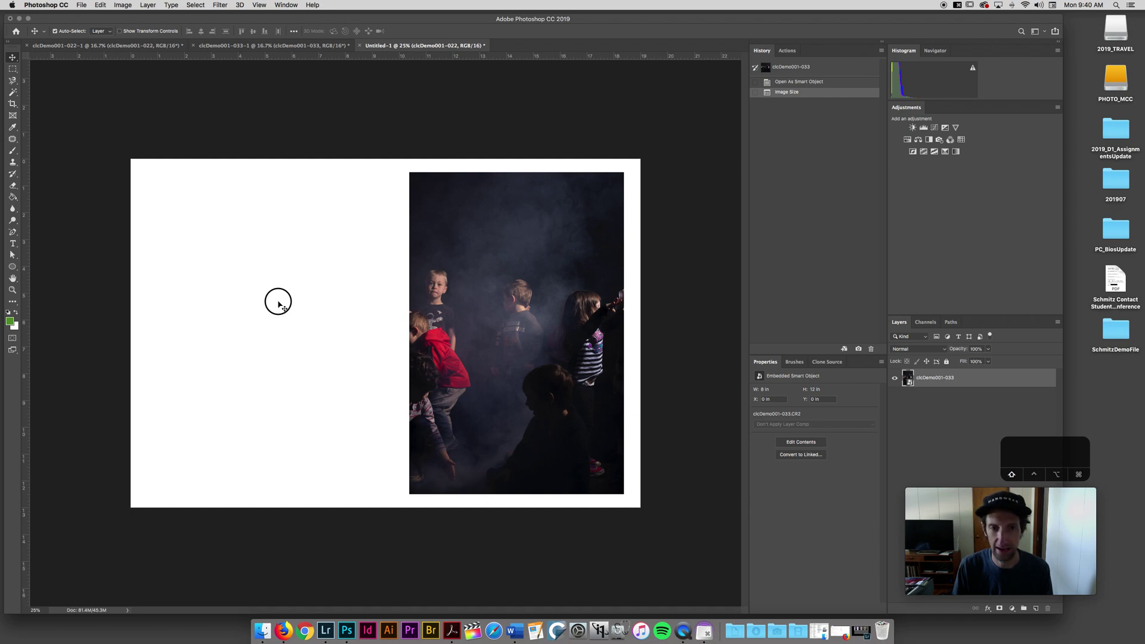
{"action": "left_click_drag", "start_coordinate": [278, 304], "coordinate": [278, 304]}
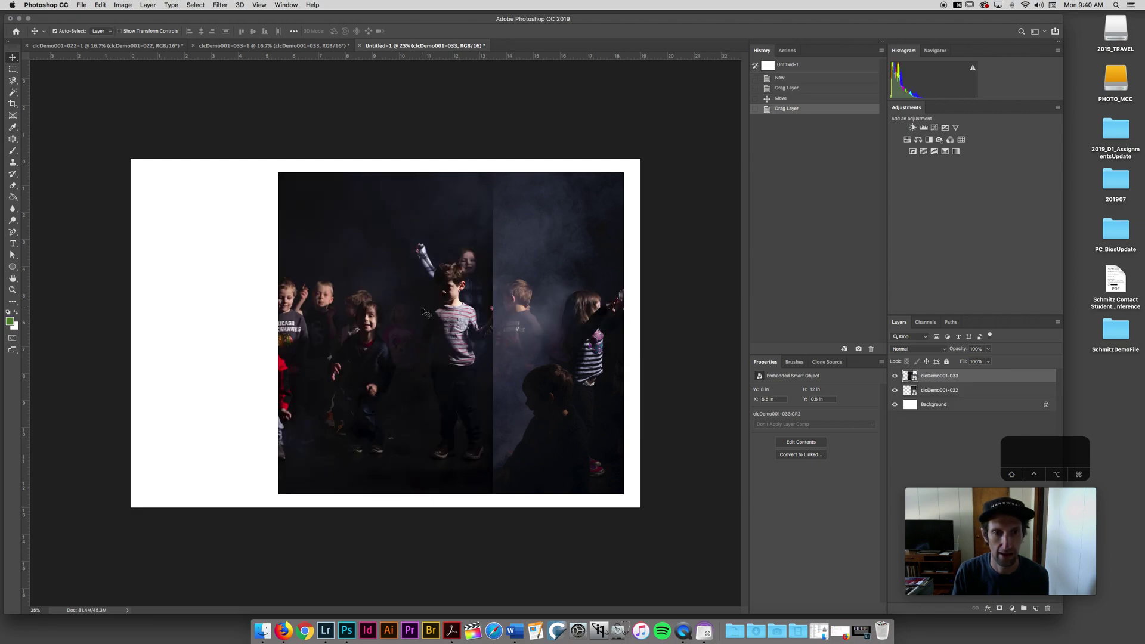
Step: Place it in the left half with a white gap, then pull a vertical guide
{"action": "left_click_drag", "start_coordinate": [424, 311], "coordinate": [297, 308]}
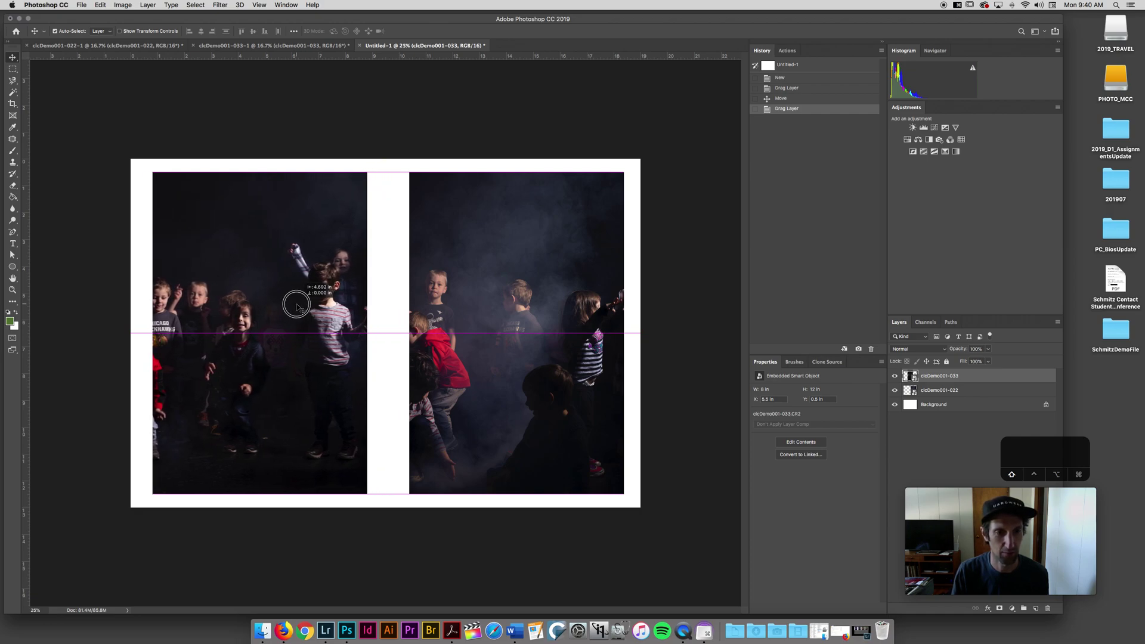
{"action": "left_click_drag", "start_coordinate": [296, 306], "coordinate": [297, 306]}
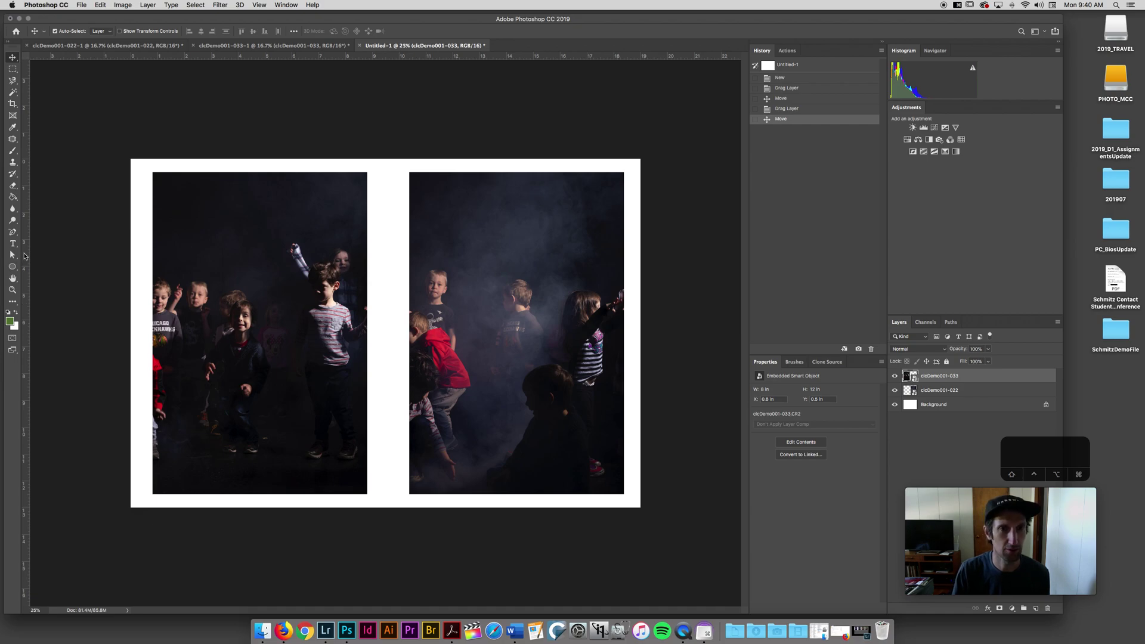
{"action": "left_click_drag", "start_coordinate": [25, 256], "coordinate": [384, 251]}
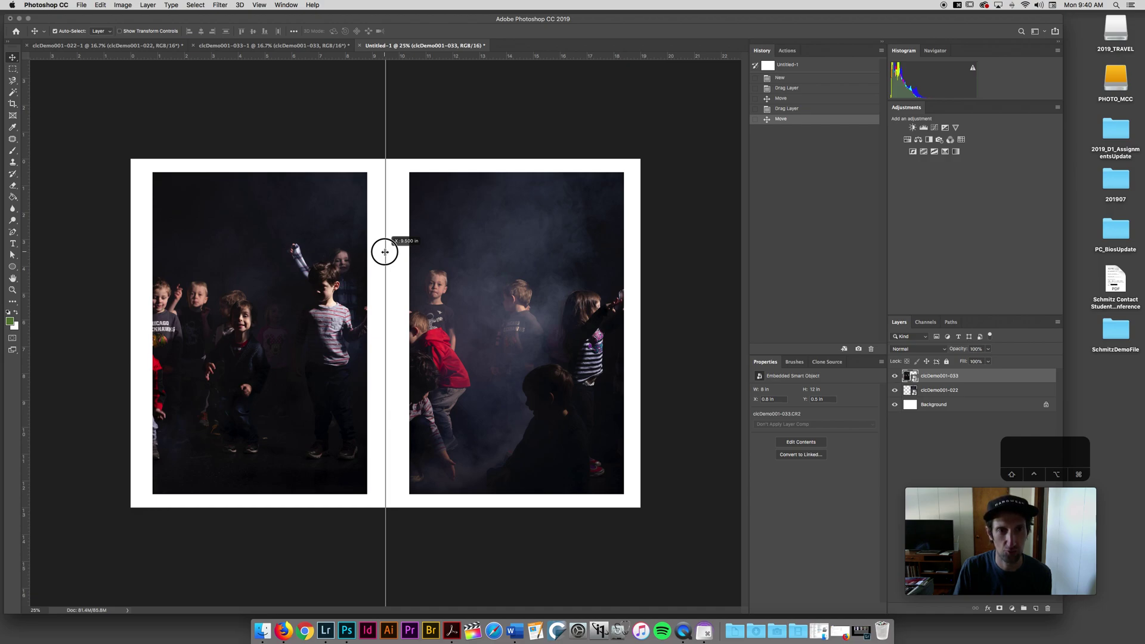
Step: Place a vertical guide at the 9.5 in centre line and nudge the right photo toward it
{"action": "left_click_drag", "start_coordinate": [385, 252], "coordinate": [384, 251]}
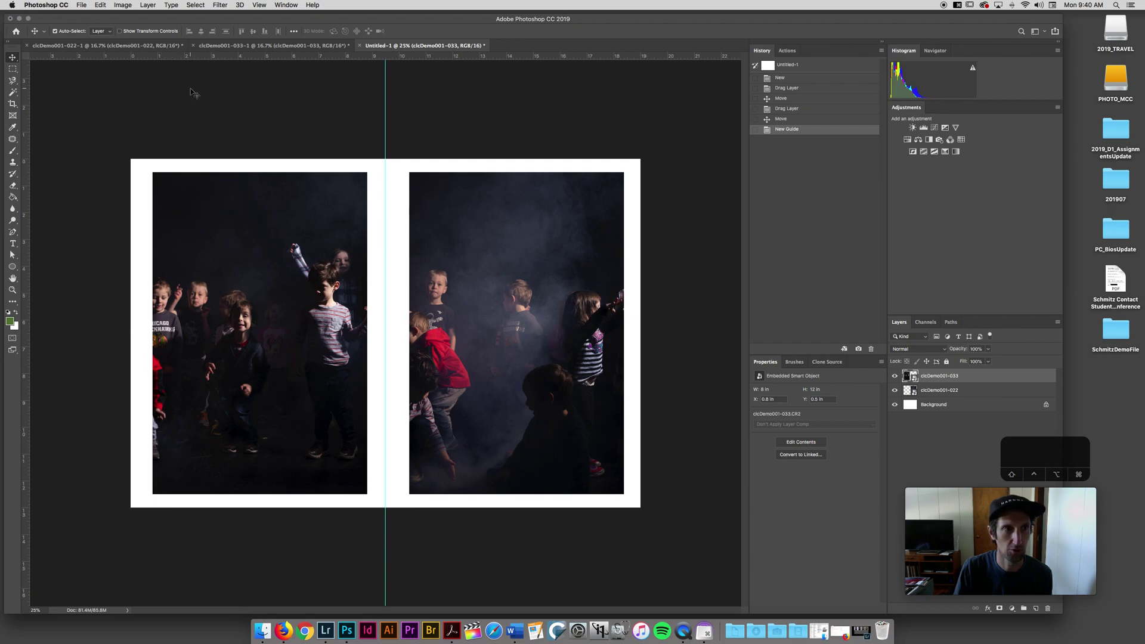
{"action": "left_click", "coordinate": [260, 5]}
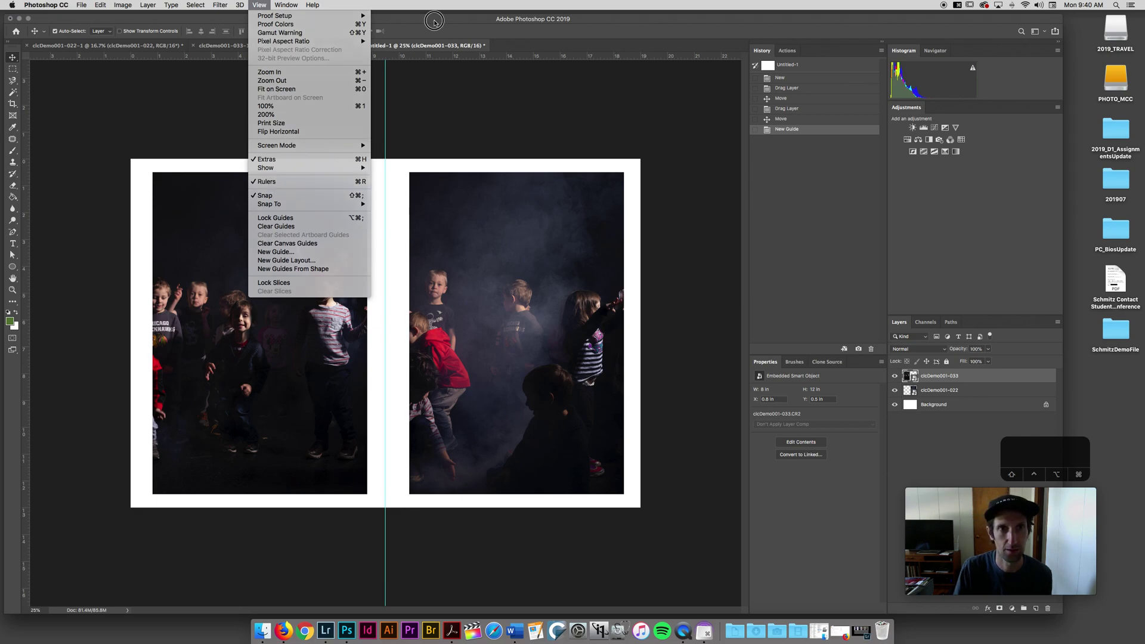
{"action": "key", "text": "Escape"}
{"action": "left_click", "coordinate": [457, 292]}
{"action": "left_click_drag", "start_coordinate": [458, 292], "coordinate": [458, 293]}
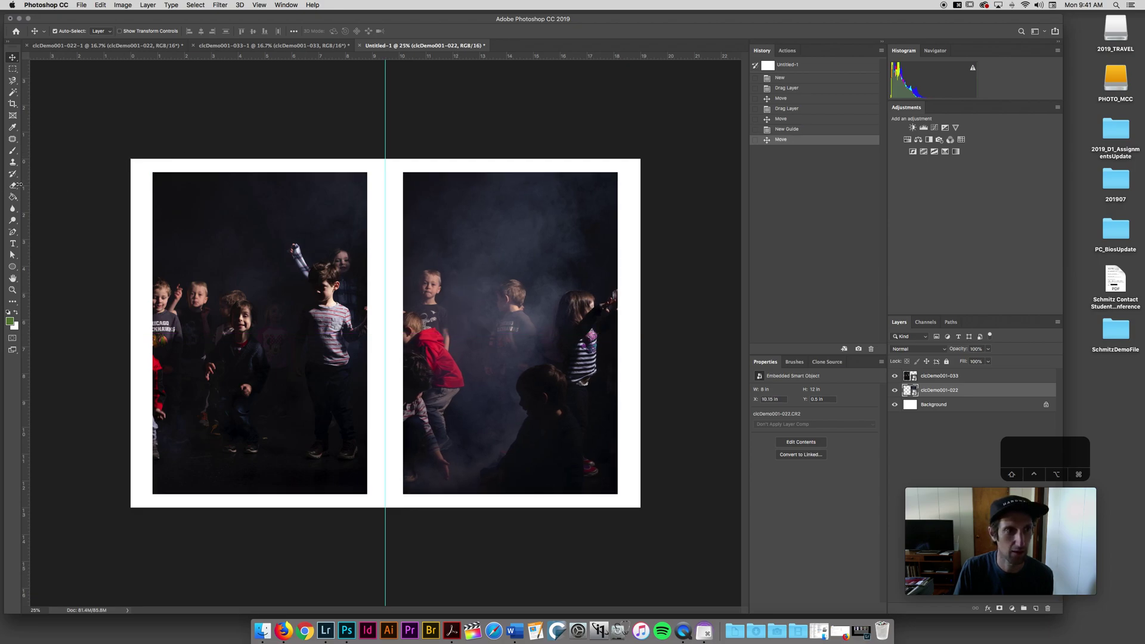
Step: Add vertical guides at the left and right canvas edges and turn off snapping
{"action": "left_click_drag", "start_coordinate": [26, 185], "coordinate": [144, 181]}
{"action": "left_click_drag", "start_coordinate": [27, 185], "coordinate": [628, 193]}
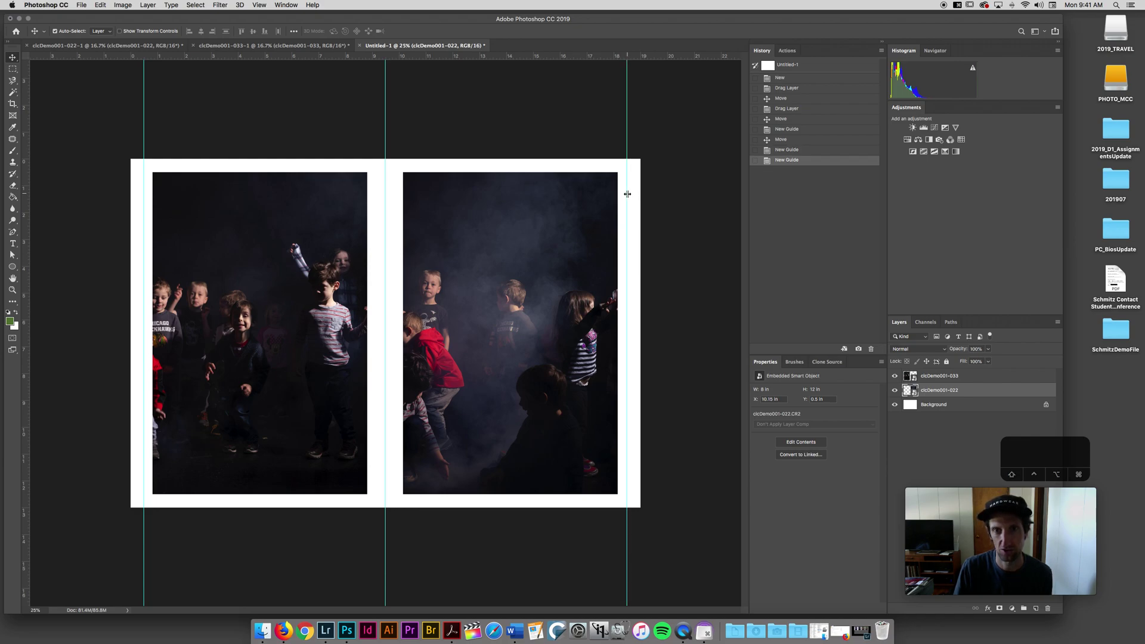
{"action": "left_click", "coordinate": [260, 5]}
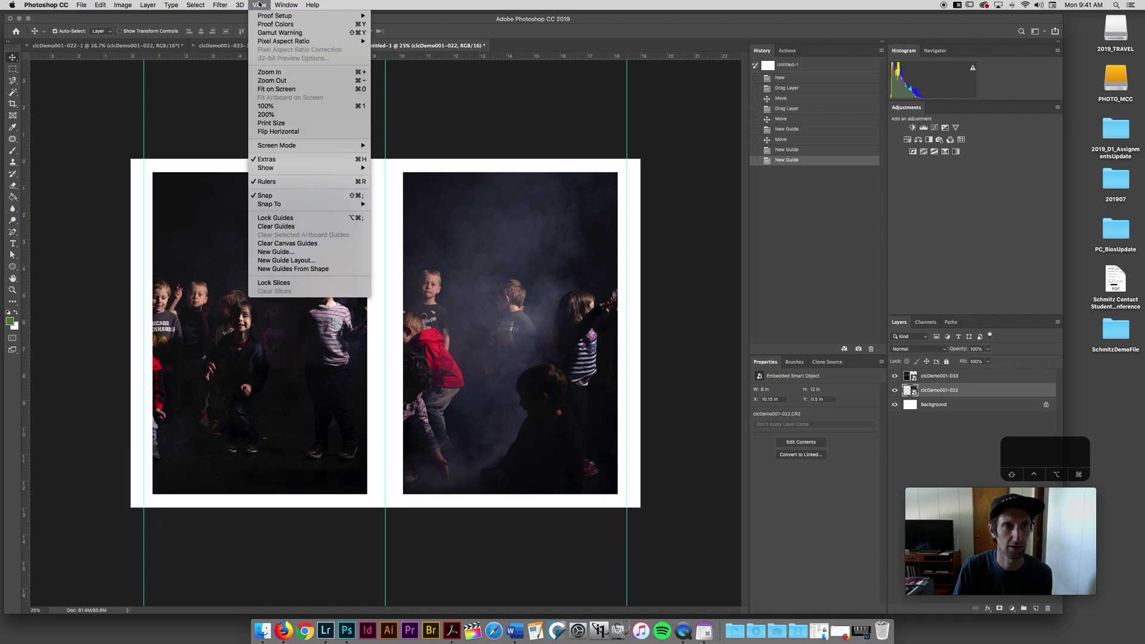
{"action": "left_click", "coordinate": [304, 198]}
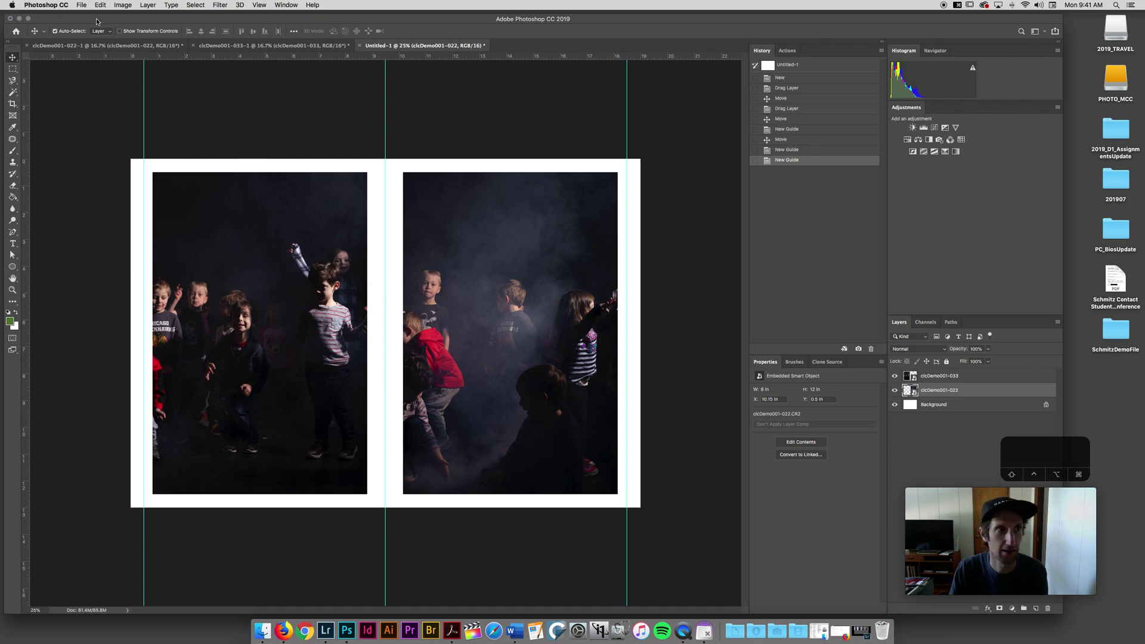
{"action": "left_click", "coordinate": [81, 4]}
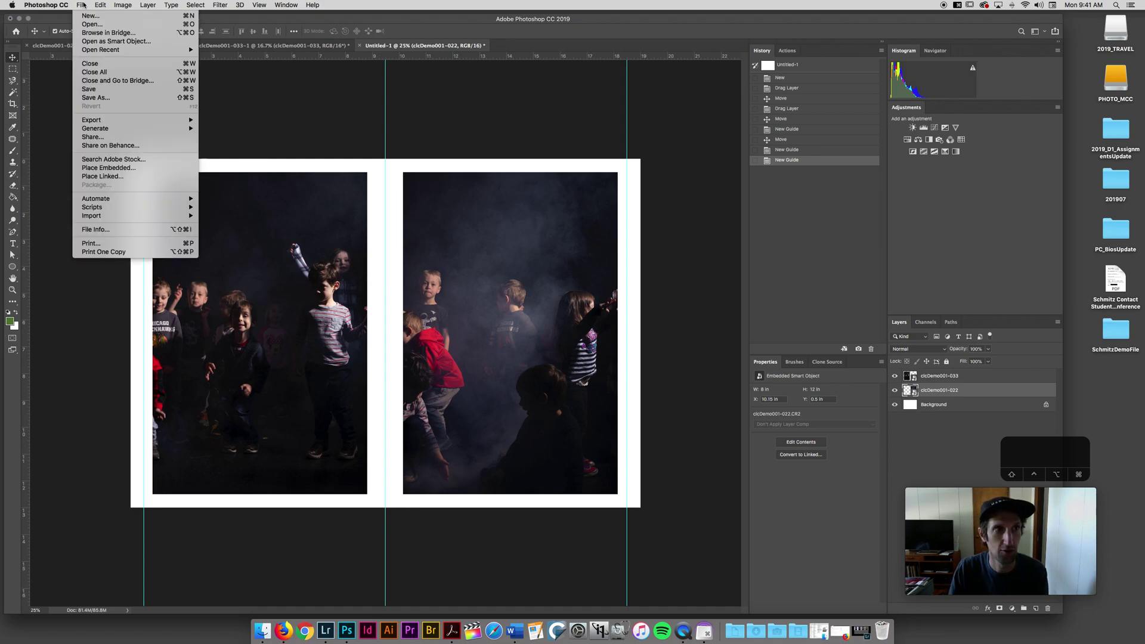
Step: Save the diptych as Diptych001ChildSmoke-1.psd in Photoshop format with layers, accepting the format options
{"action": "left_click", "coordinate": [93, 98]}
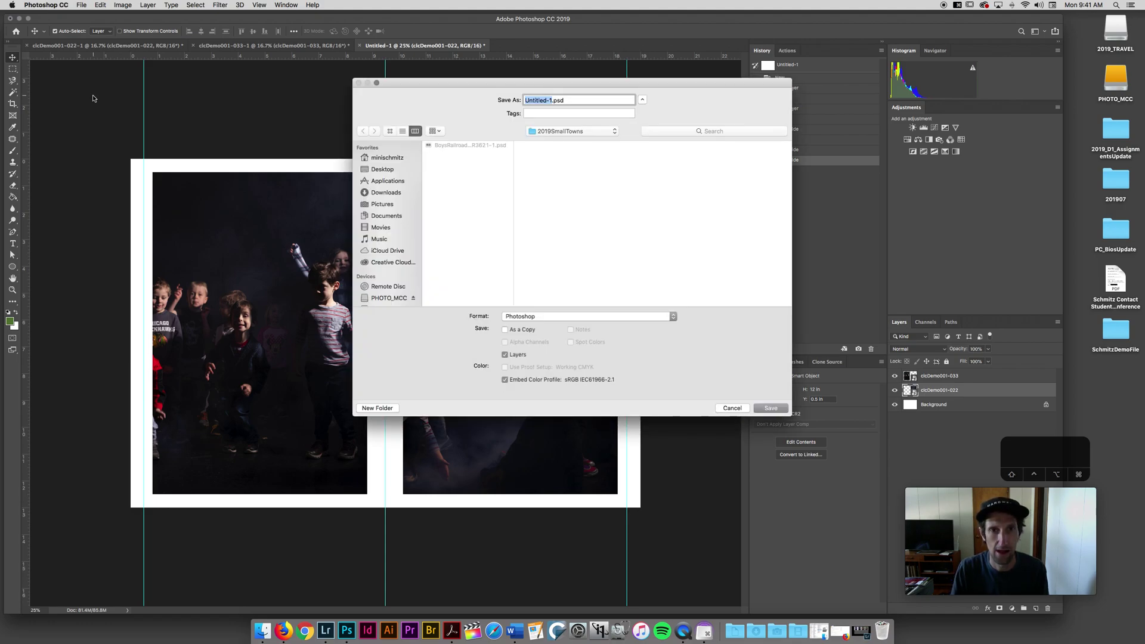
{"action": "key", "text": "Left"}
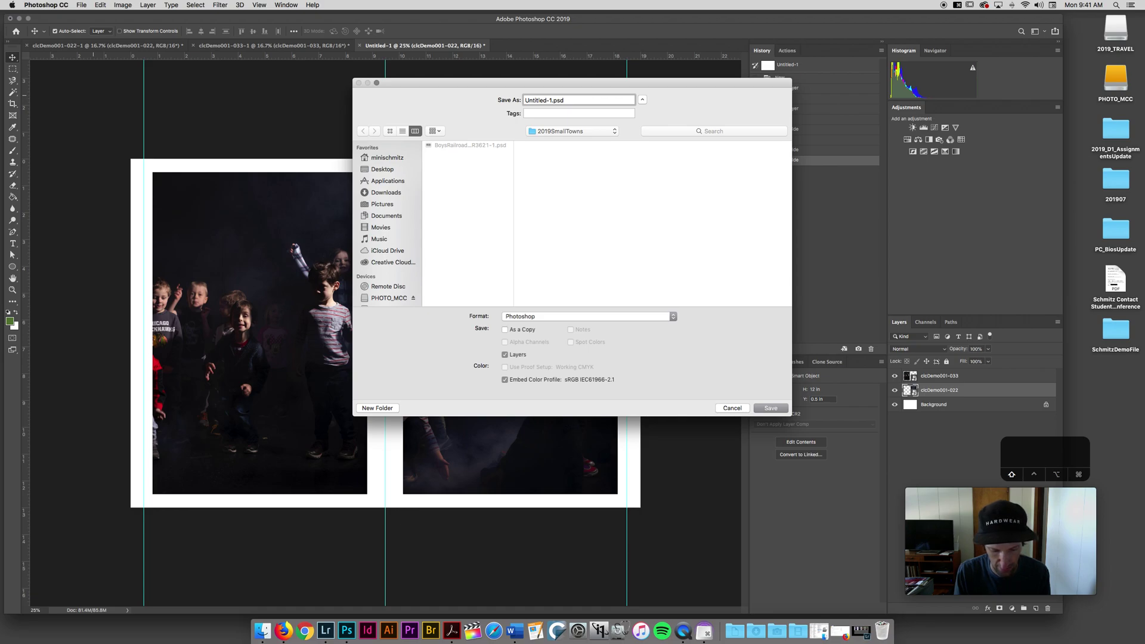
{"action": "type", "text": "Diptych"}
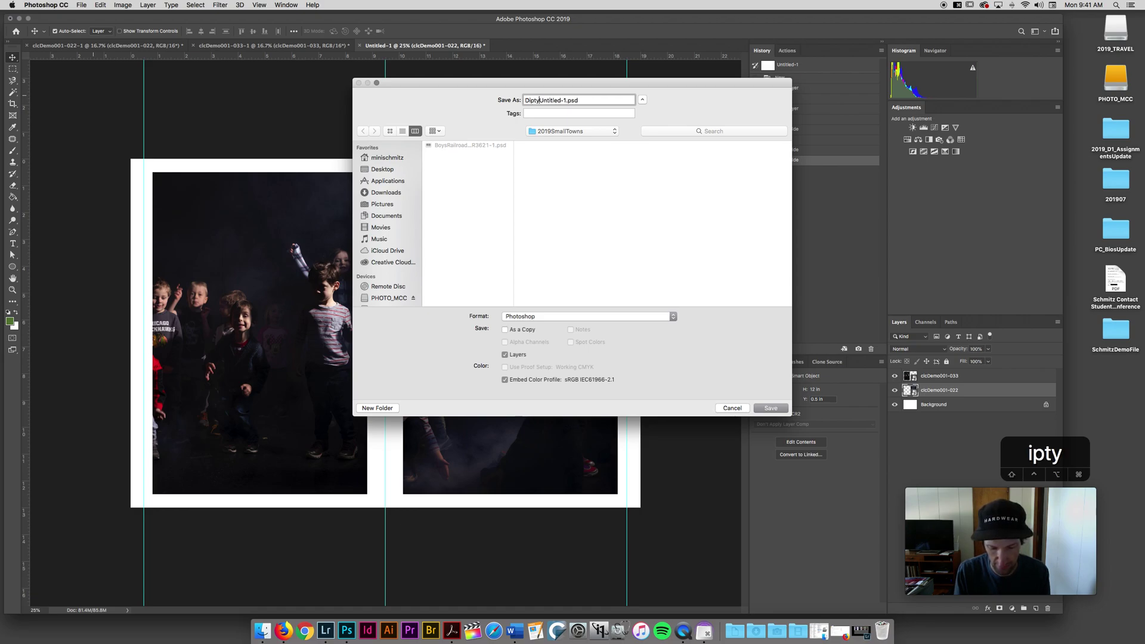
{"action": "type", "text": "001"}
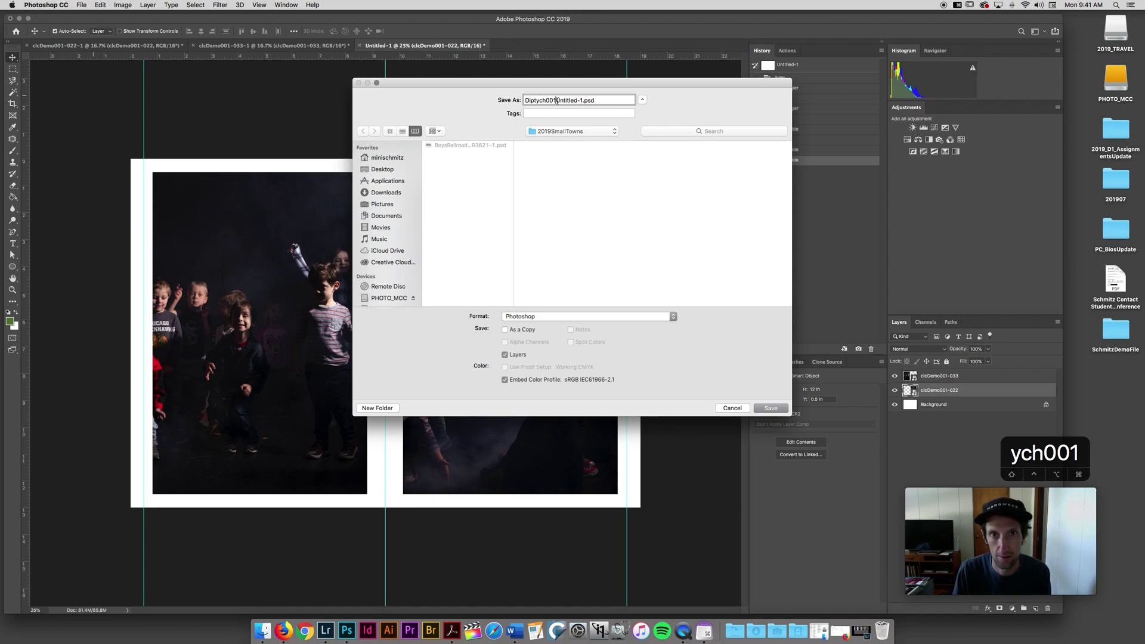
{"action": "left_click_drag", "start_coordinate": [557, 100], "coordinate": [584, 100]}
{"action": "key", "text": "BackSpace"}
{"action": "type", "text": "C"}
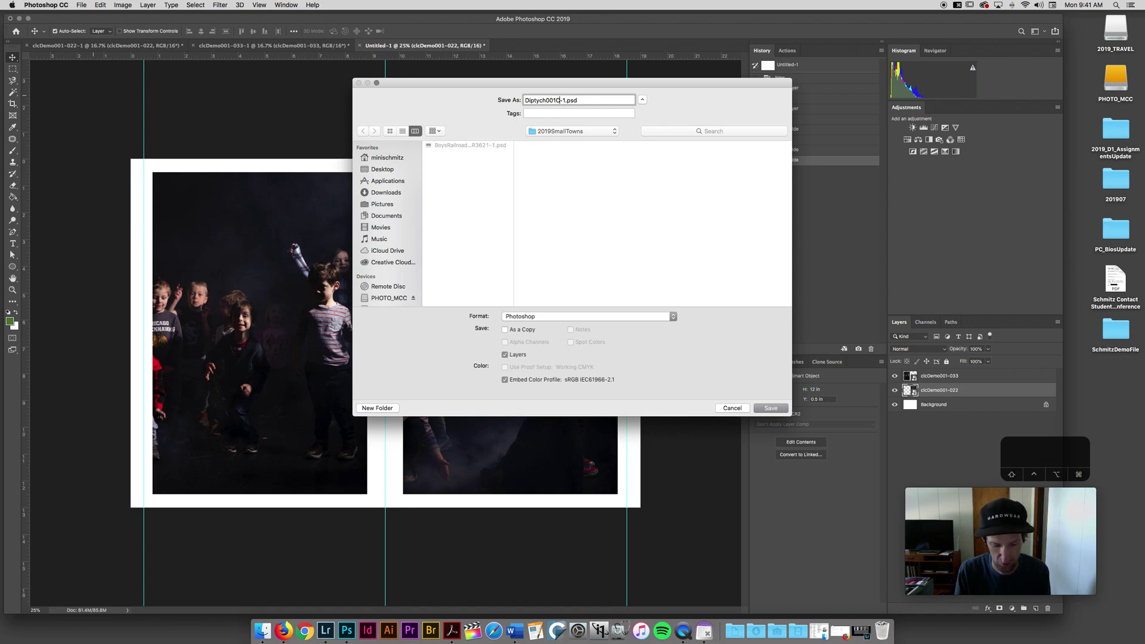
{"action": "type", "text": "hildSmoke"}
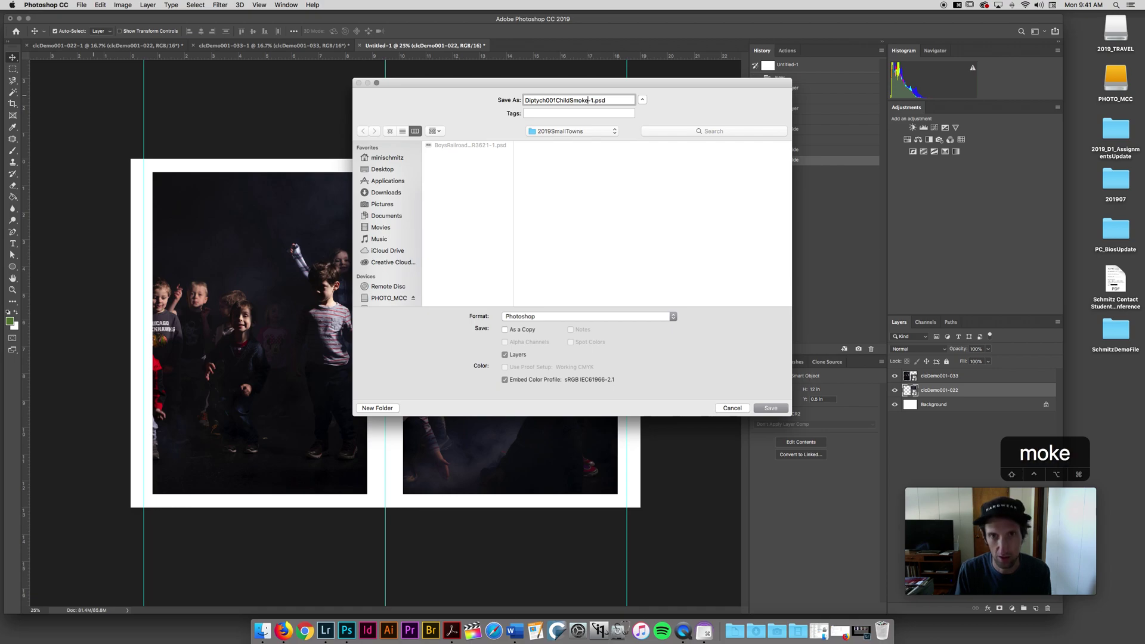
{"action": "left_click", "coordinate": [594, 323]}
{"action": "left_click", "coordinate": [596, 316]}
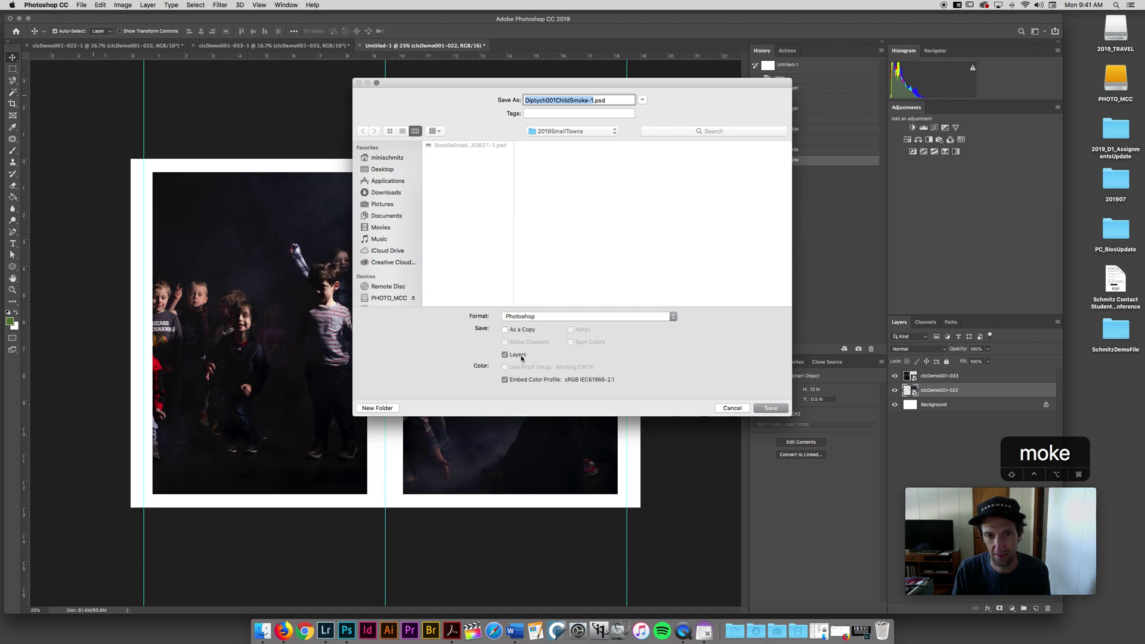
{"action": "left_click", "coordinate": [775, 409]}
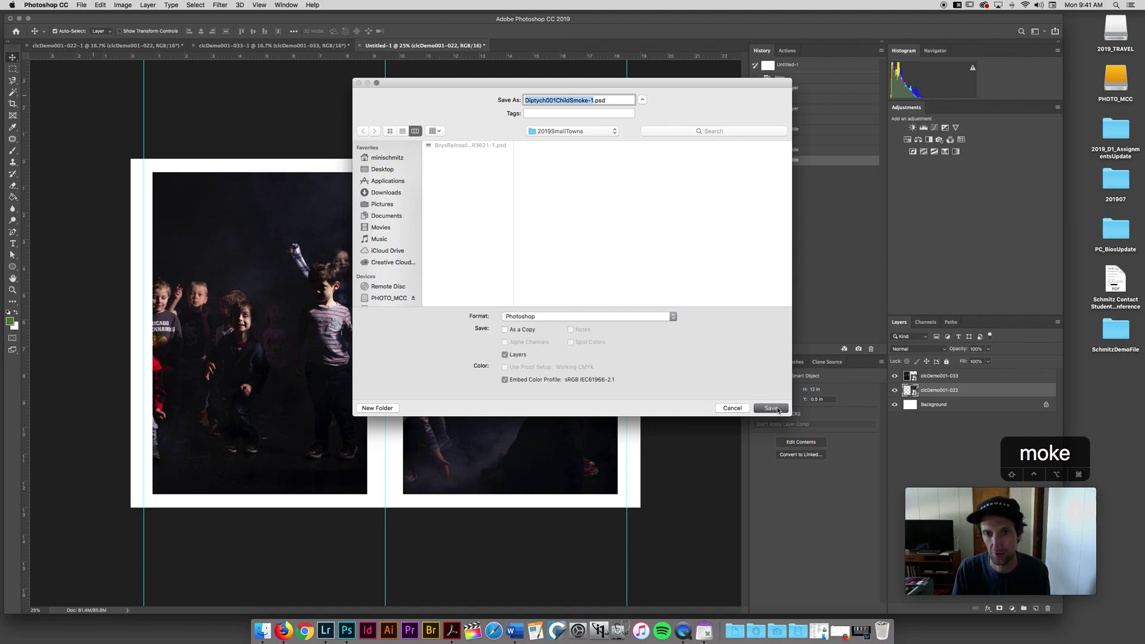
{"action": "left_click", "coordinate": [685, 276]}
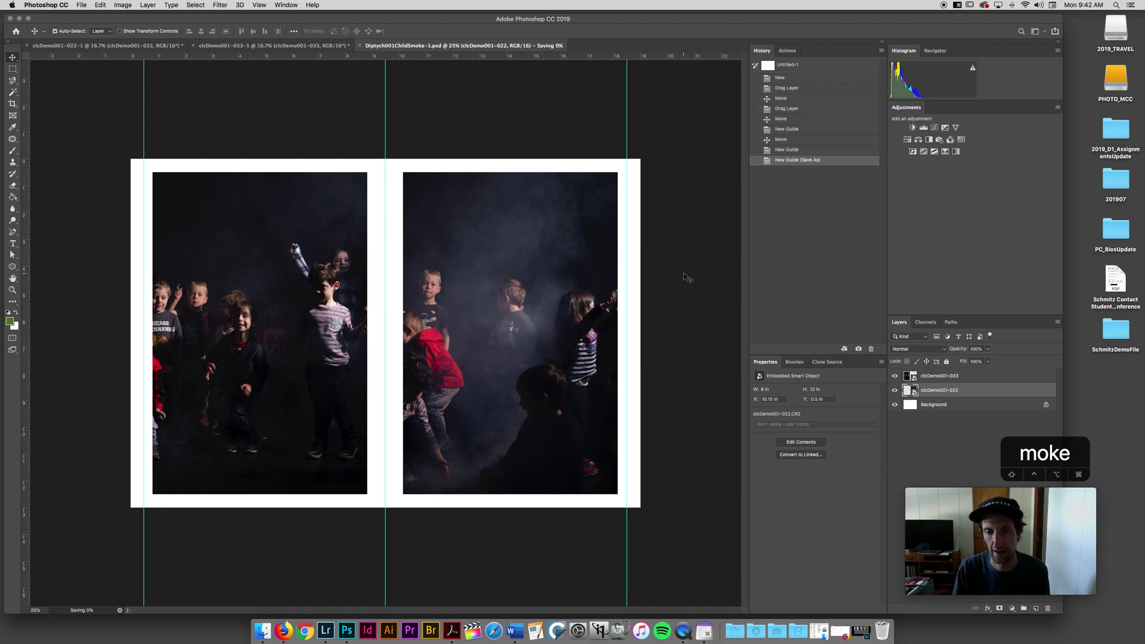